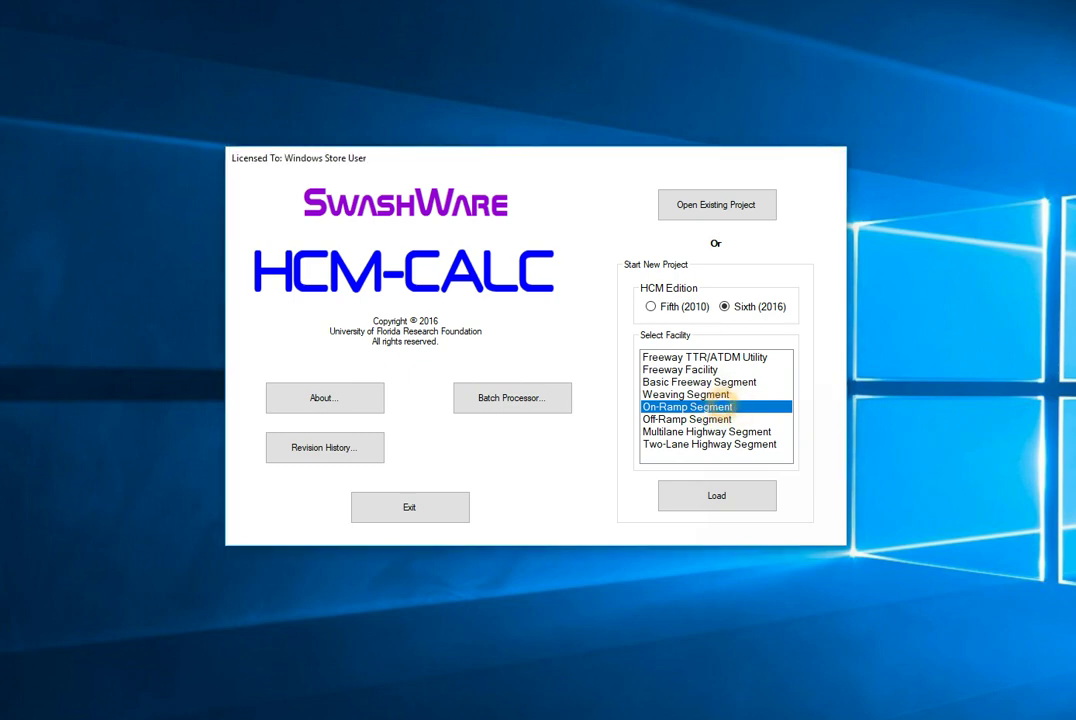
# Step: Start a new On-Ramp Segment project and set the mainline demand to 2500 veh/h, peak hour factor to 0.900 and FFS adjustment factor to 0.900
pyautogui.doubleClick(722, 406)
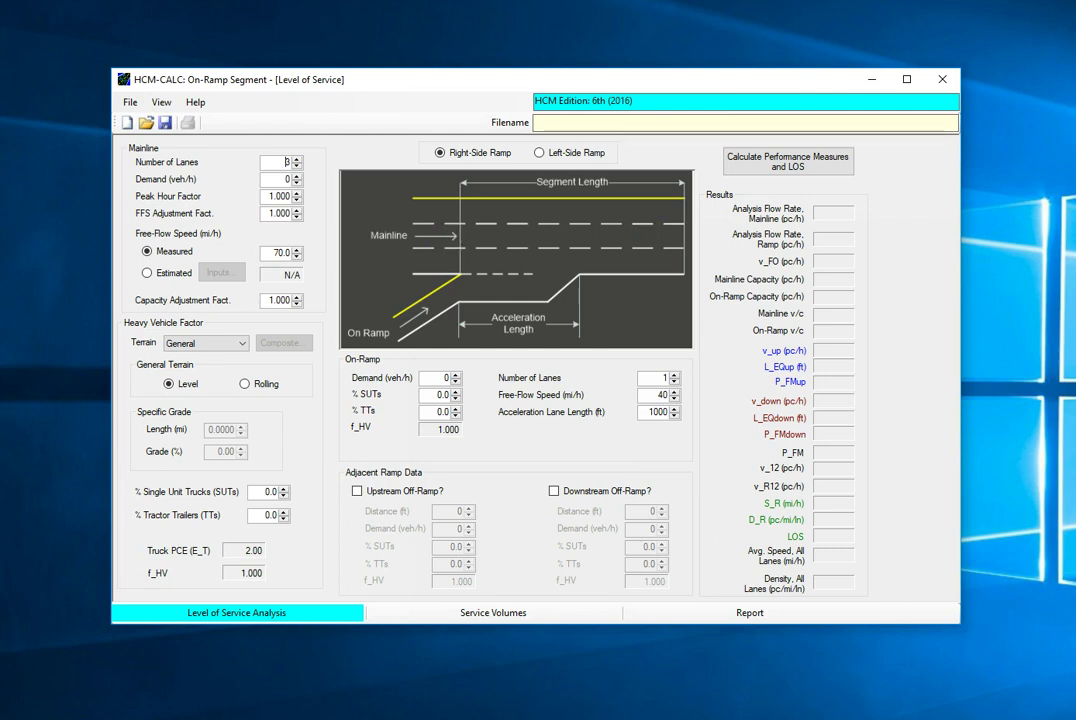
pyautogui.click(285, 179)
pyautogui.write('250')
pyautogui.click(297, 200)
pyautogui.click(297, 200)
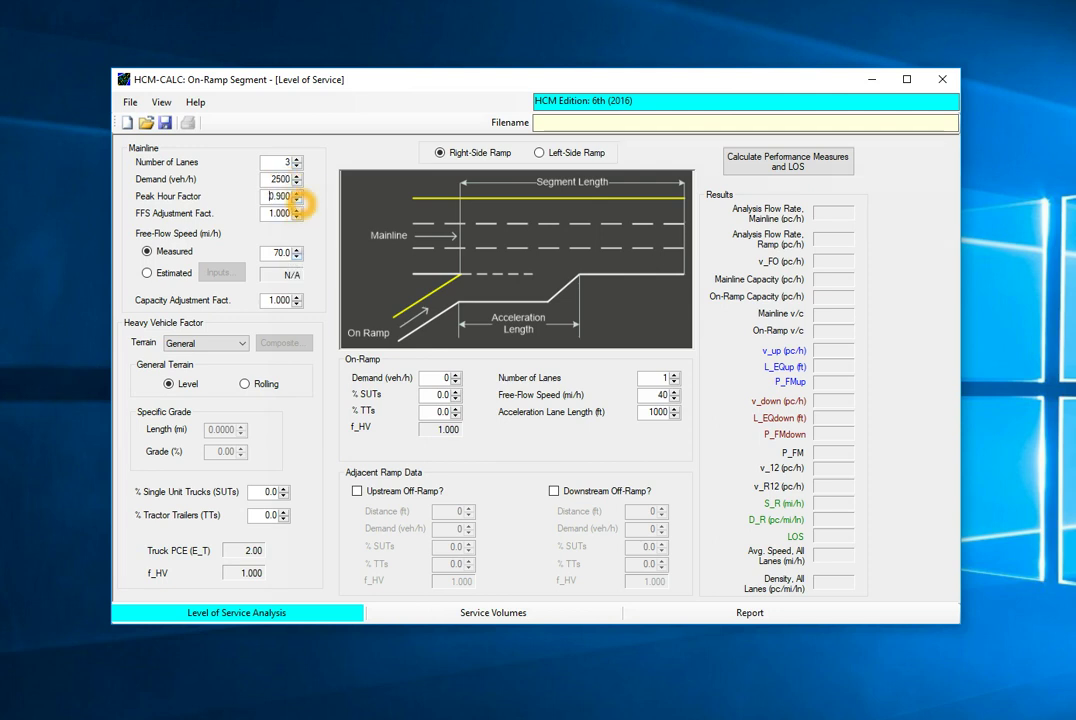
pyautogui.click(297, 217)
pyautogui.click(216, 250)
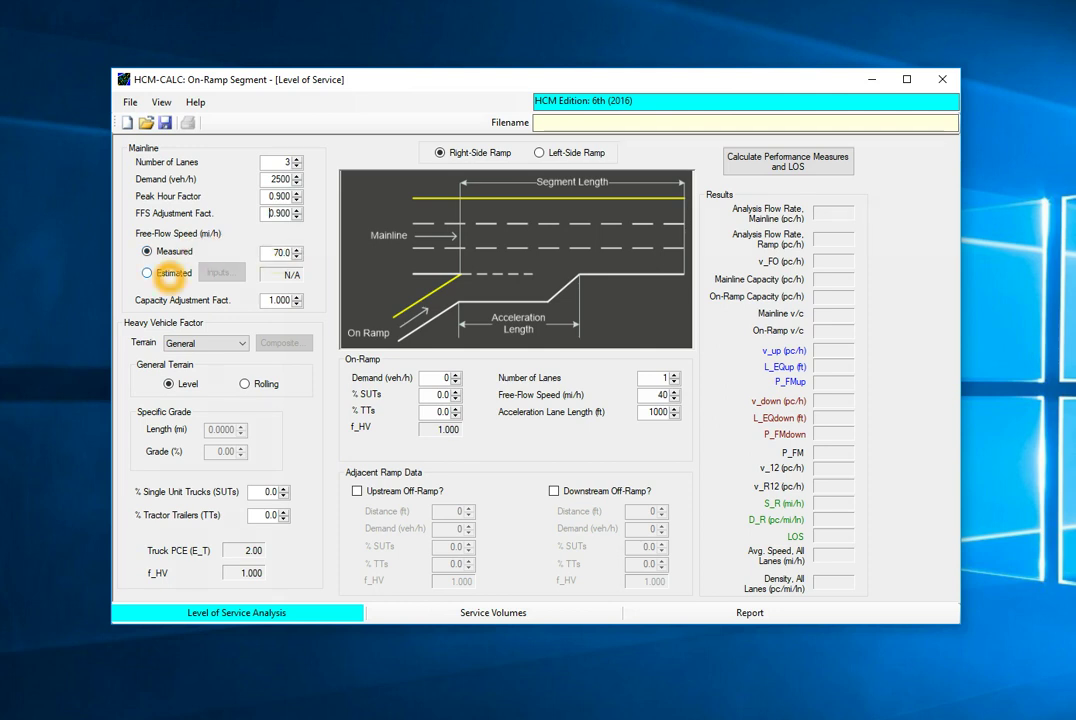
pyautogui.click(170, 274)
pyautogui.click(221, 272)
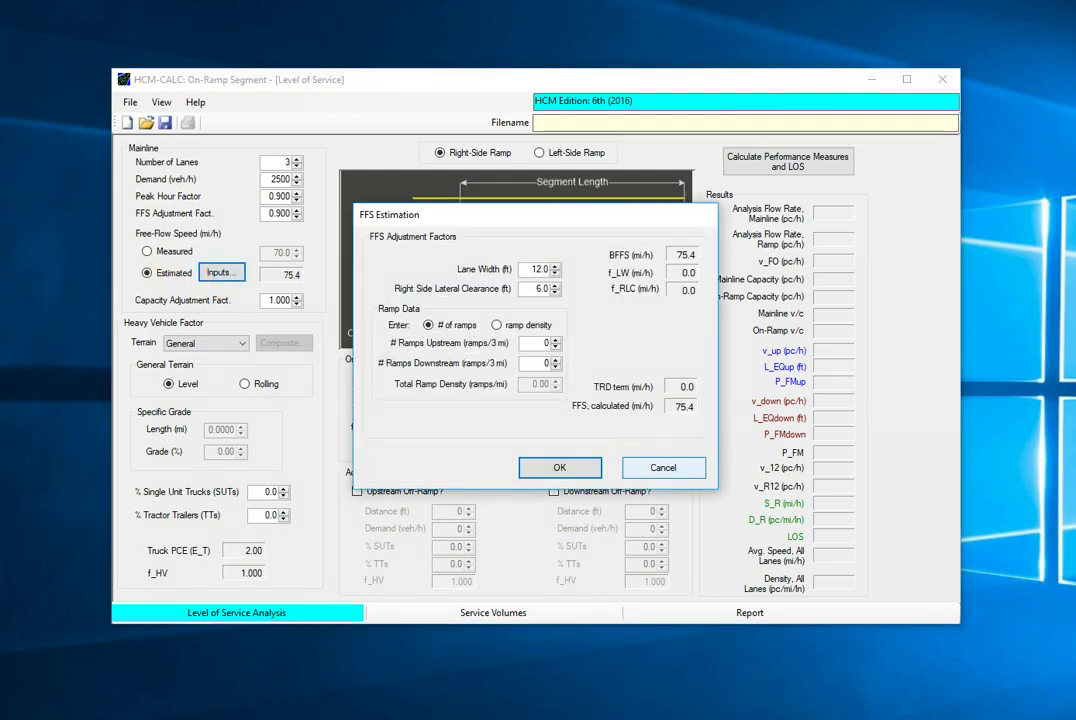
pyautogui.click(663, 467)
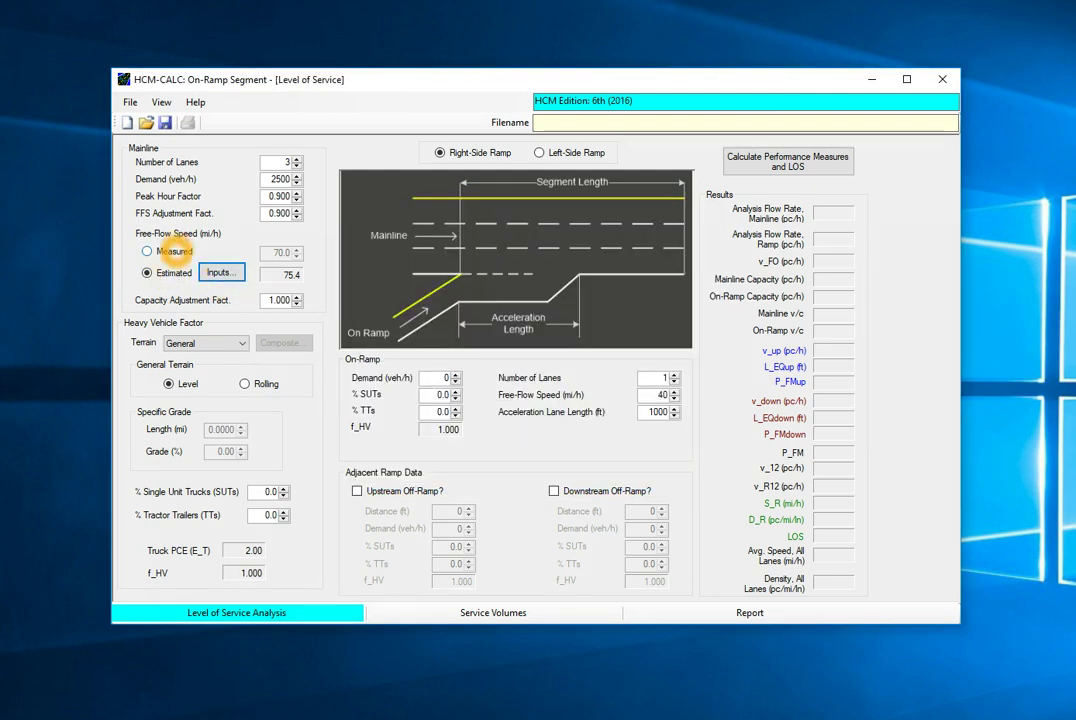
# Step: Use the measured free-flow speed for the mainline and set the capacity adjustment factor to 0.950
pyautogui.click(165, 251)
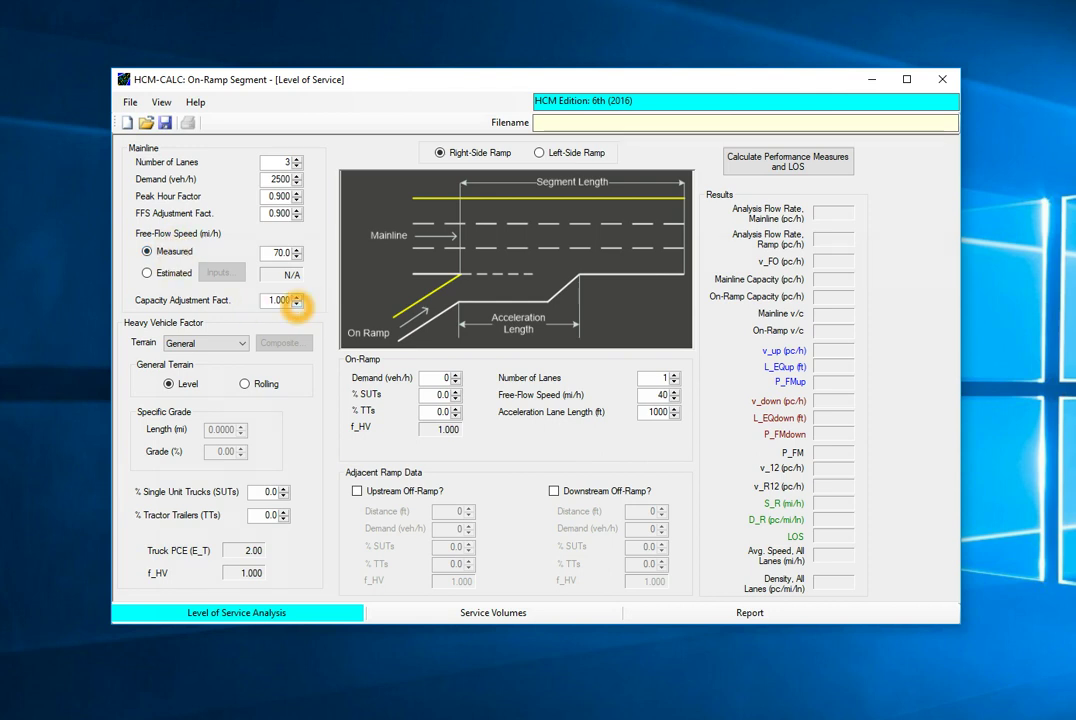
pyautogui.click(297, 305)
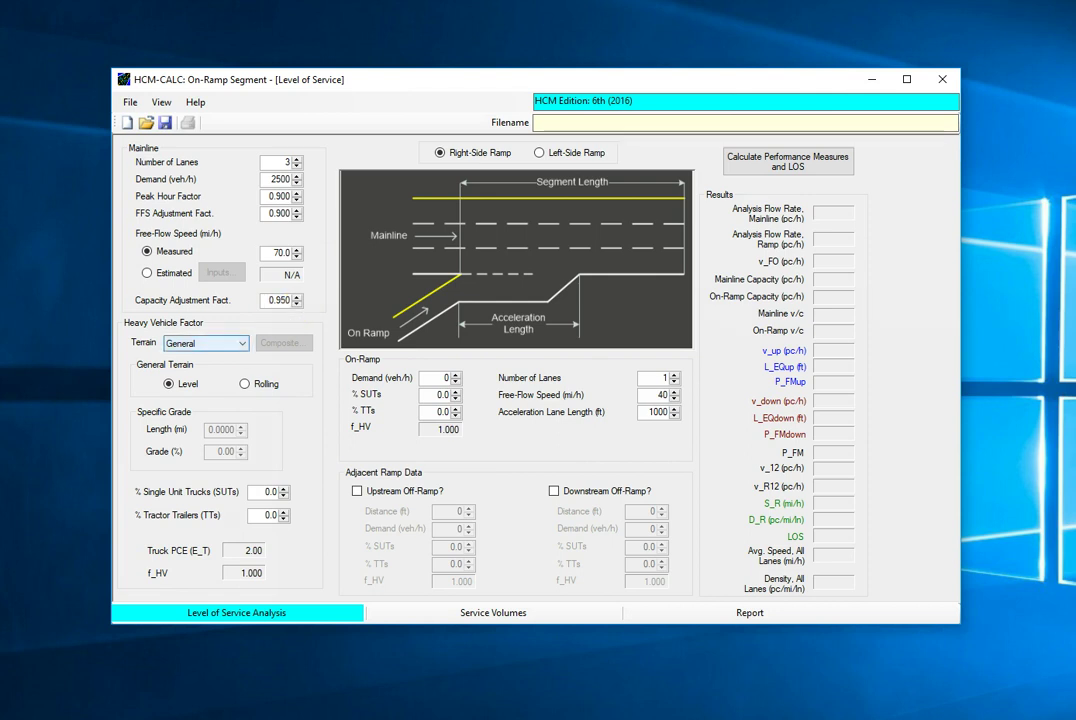
pyautogui.click(243, 343)
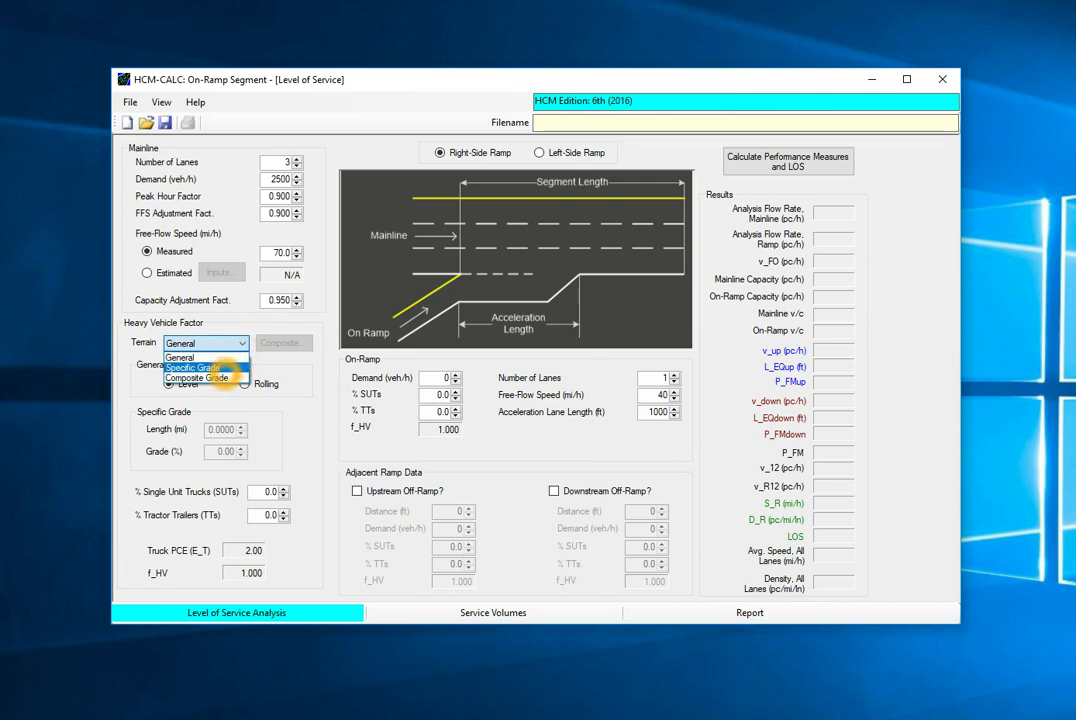
pyautogui.click(200, 378)
pyautogui.click(283, 343)
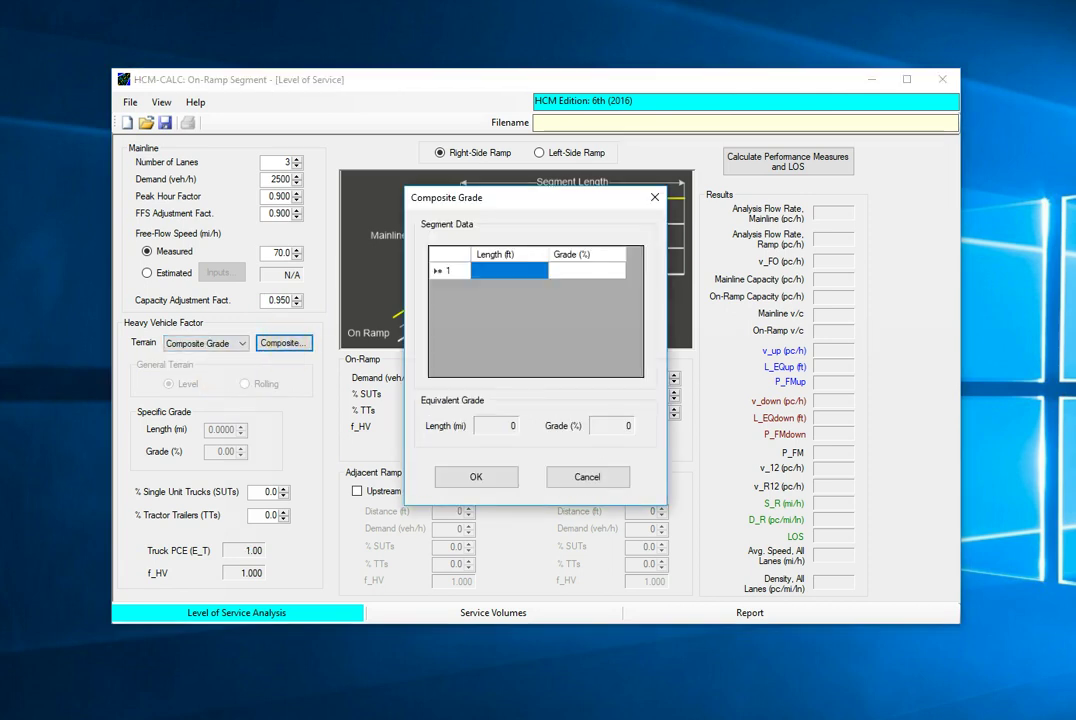
pyautogui.click(587, 477)
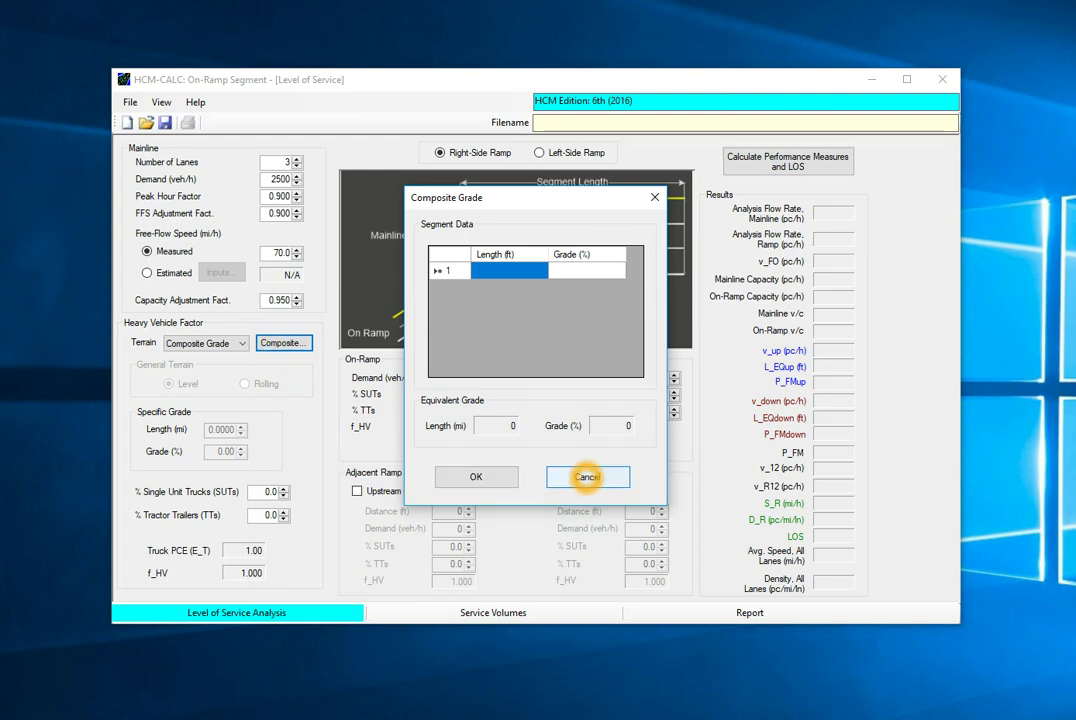
# Step: Set the mainline terrain to Specific Grade with a length of 2.5 mi and a grade of 4%
pyautogui.click(210, 343)
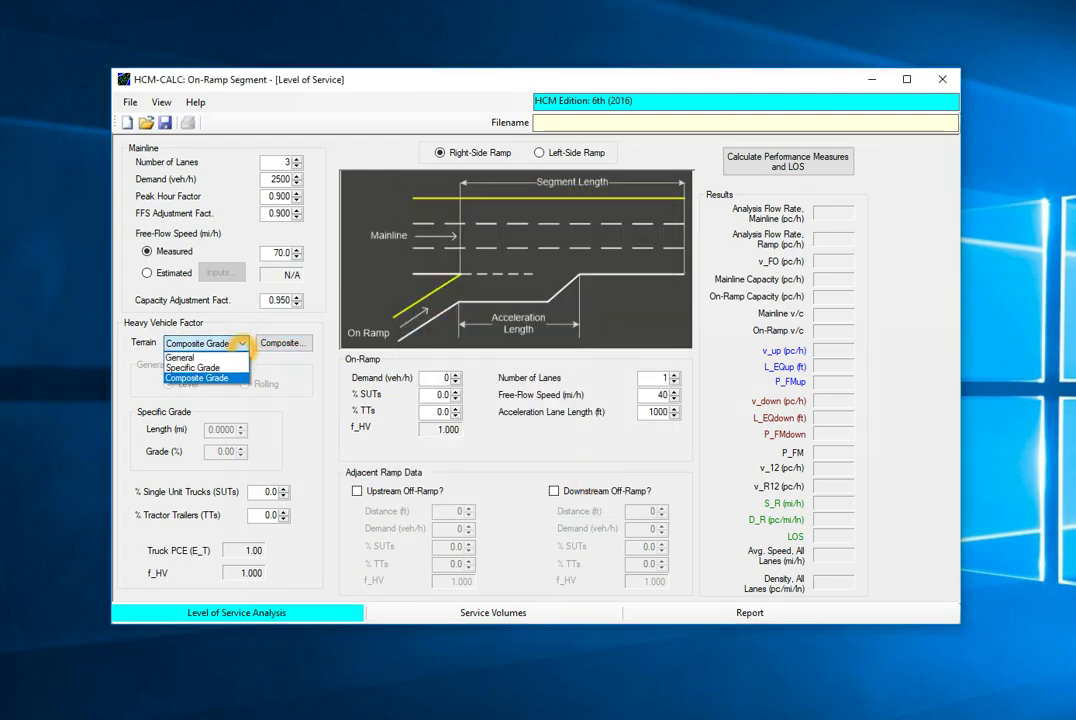
pyautogui.click(230, 368)
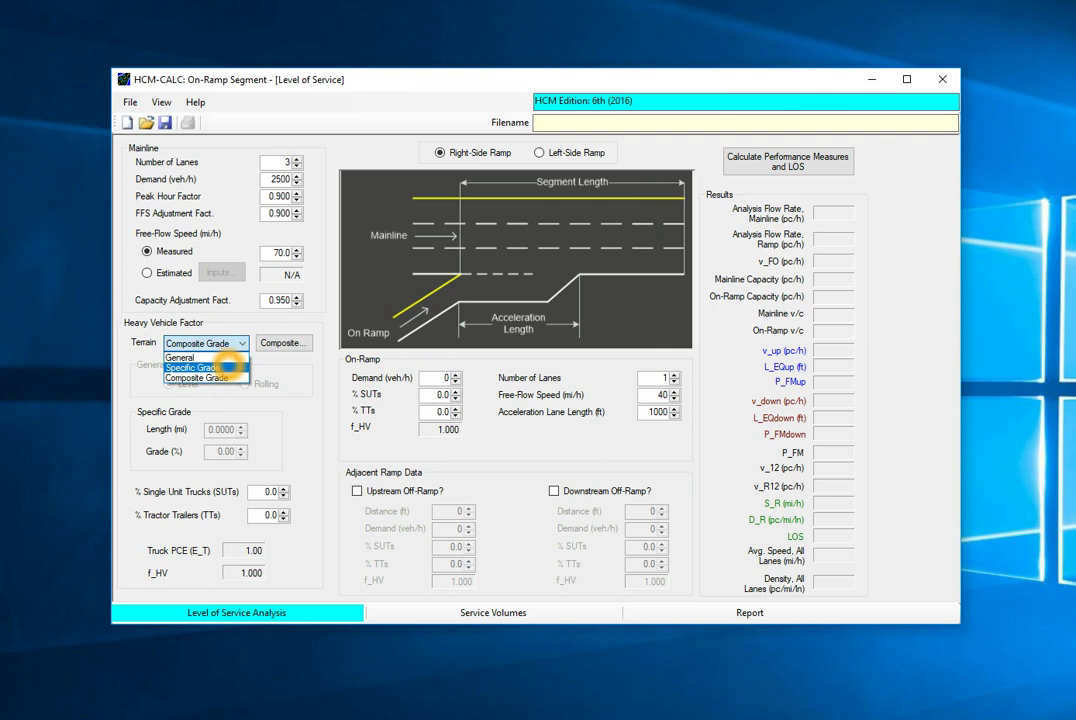
pyautogui.click(218, 429)
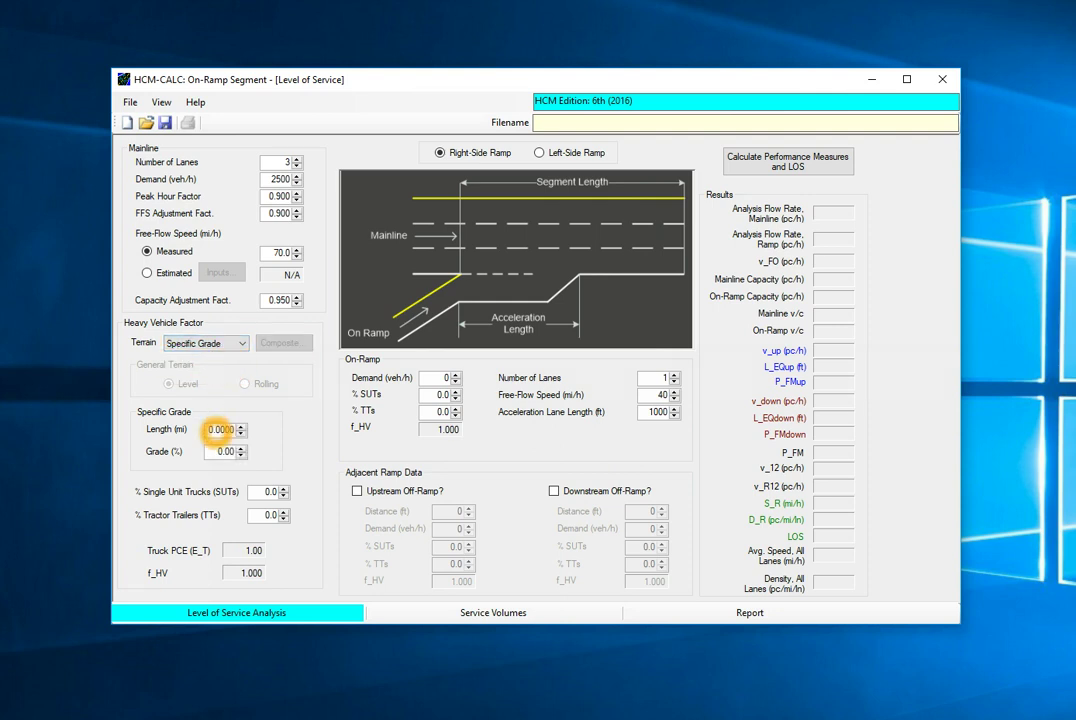
pyautogui.doubleClick(220, 431)
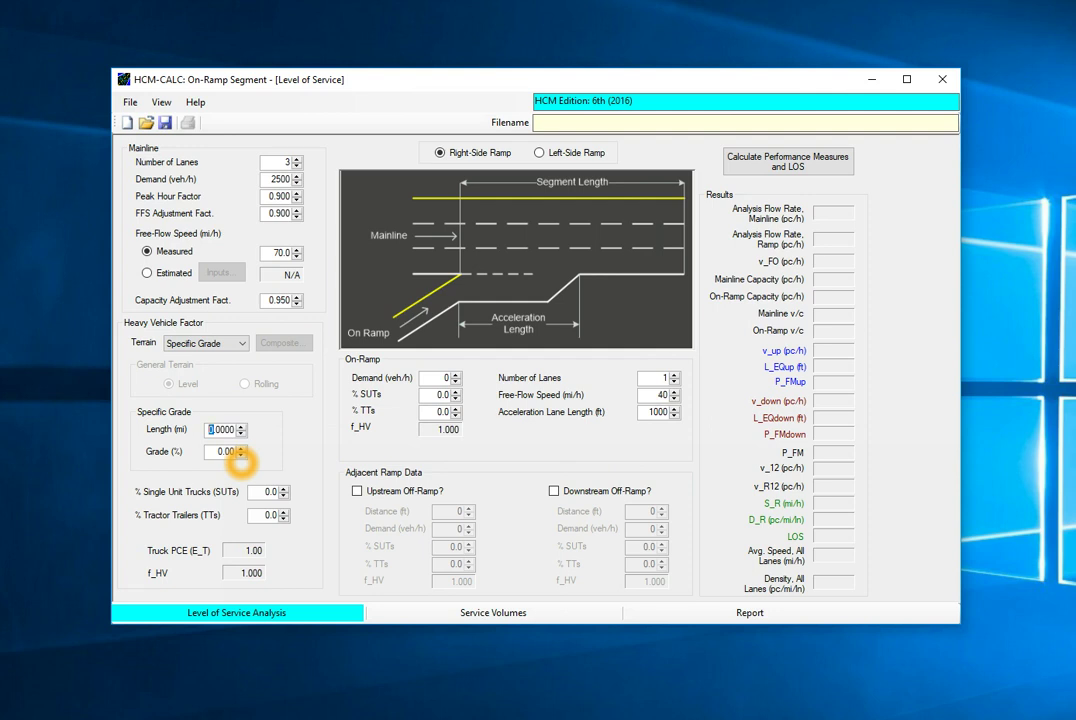
pyautogui.write('2')
pyautogui.click(220, 429)
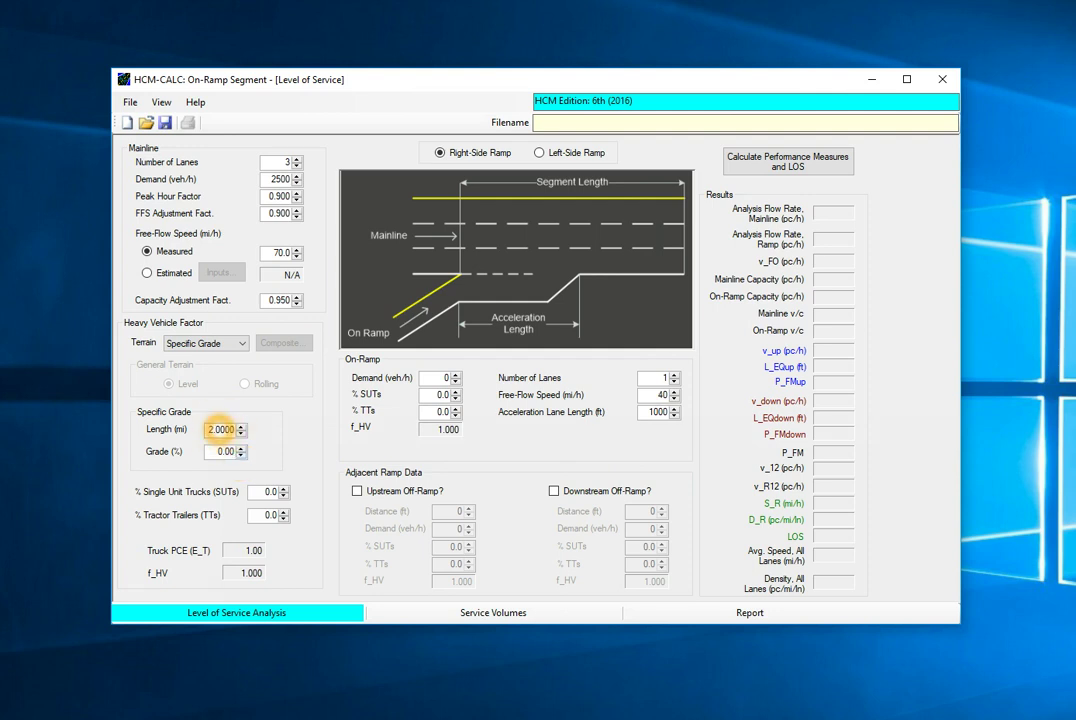
pyautogui.doubleClick(219, 429)
pyautogui.write('5')
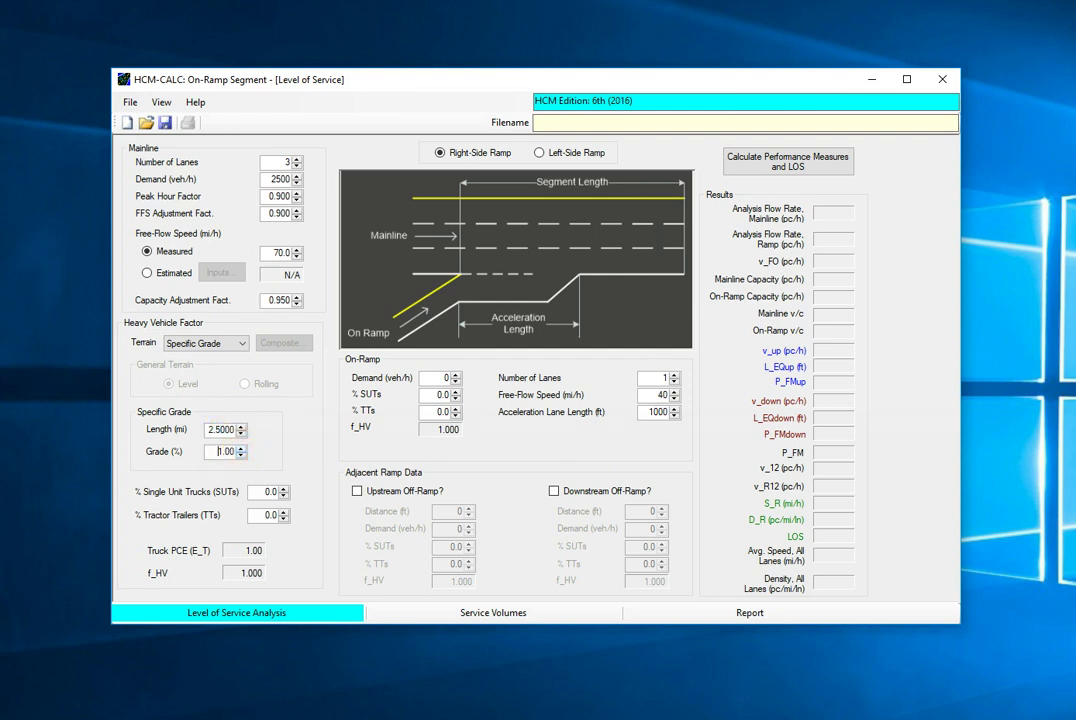
pyautogui.doubleClick(219, 451)
pyautogui.write('4')
# Step: Set the mainline heavy vehicle percentages to 4.0% single unit trucks and 3.0% tractor trailers
pyautogui.click(272, 515)
pyautogui.press('Tab')
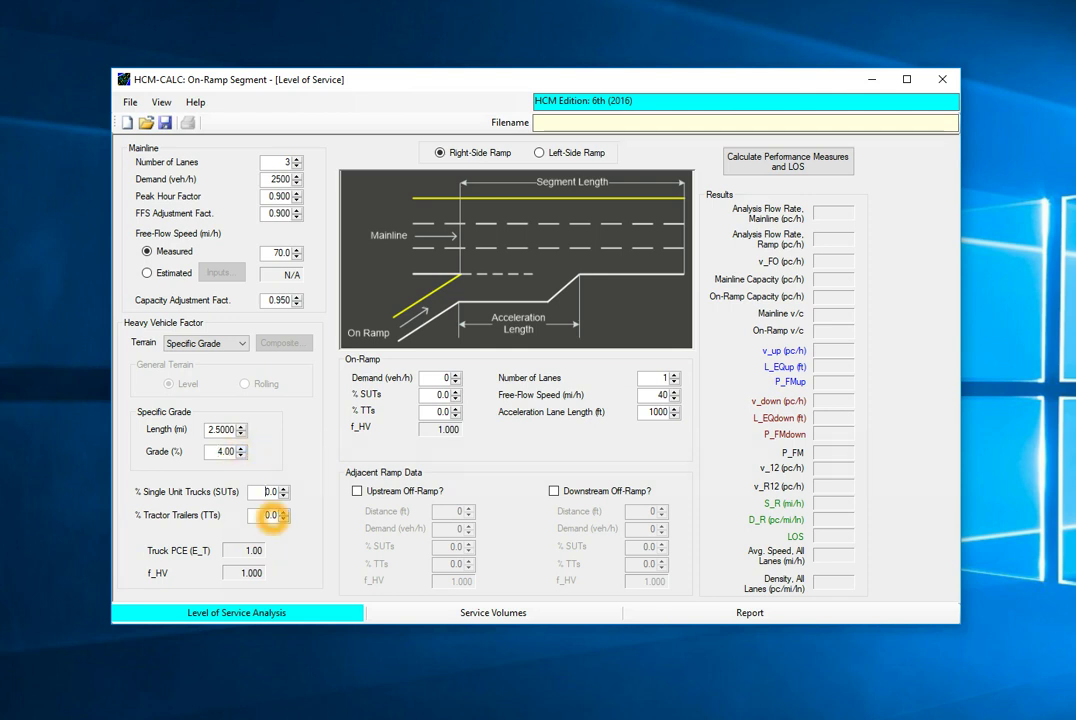
pyautogui.write('0')
pyautogui.write('4.')
pyautogui.write('0')
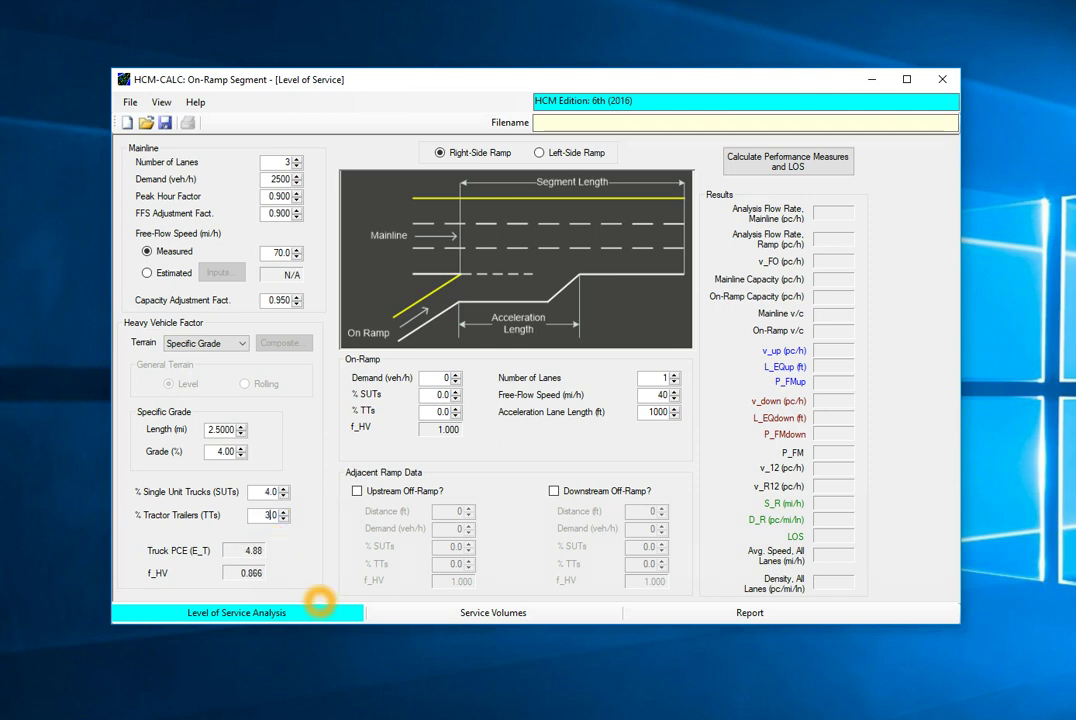
pyautogui.write('3.')
pyautogui.press('Tab')
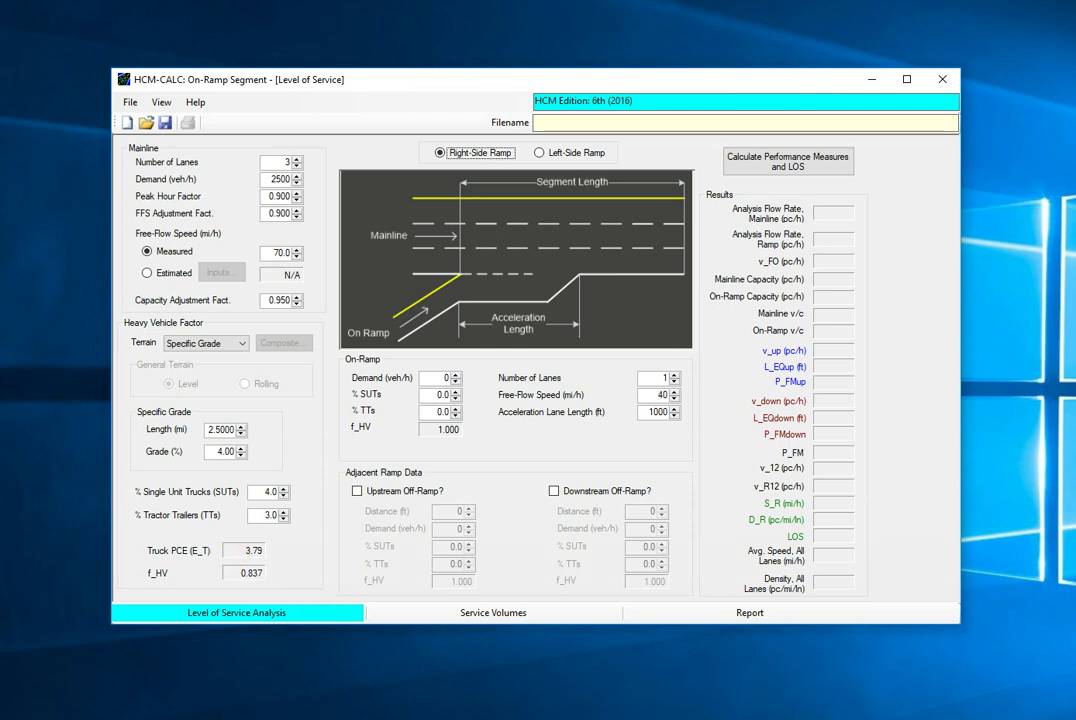
pyautogui.click(289, 581)
pyautogui.click(278, 568)
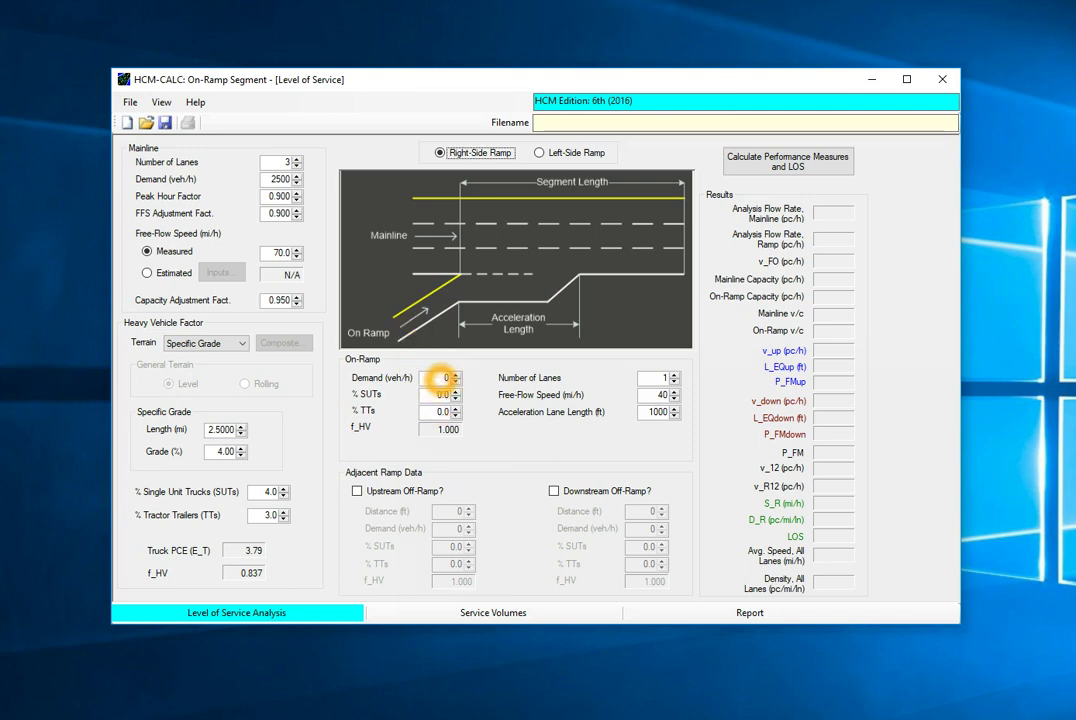
# Step: Set the on-ramp demand to 400 veh/h with 2.0% single unit trucks and 4.0% tractor trailers
pyautogui.doubleClick(441, 377)
pyautogui.write('400')
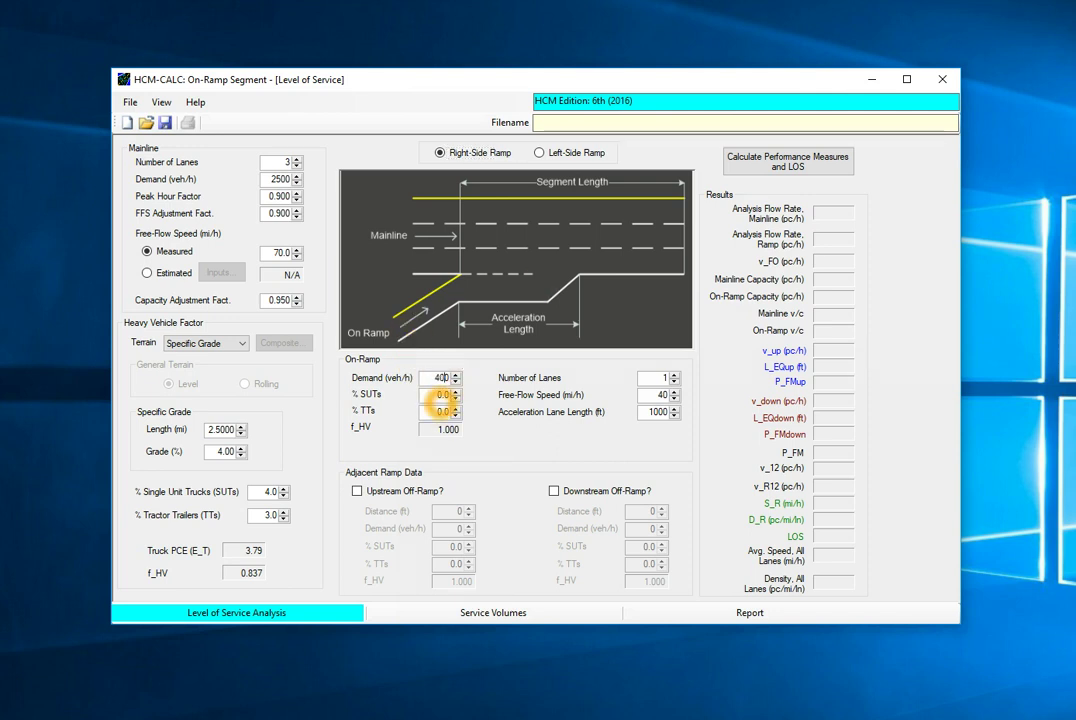
pyautogui.doubleClick(442, 395)
pyautogui.write('1')
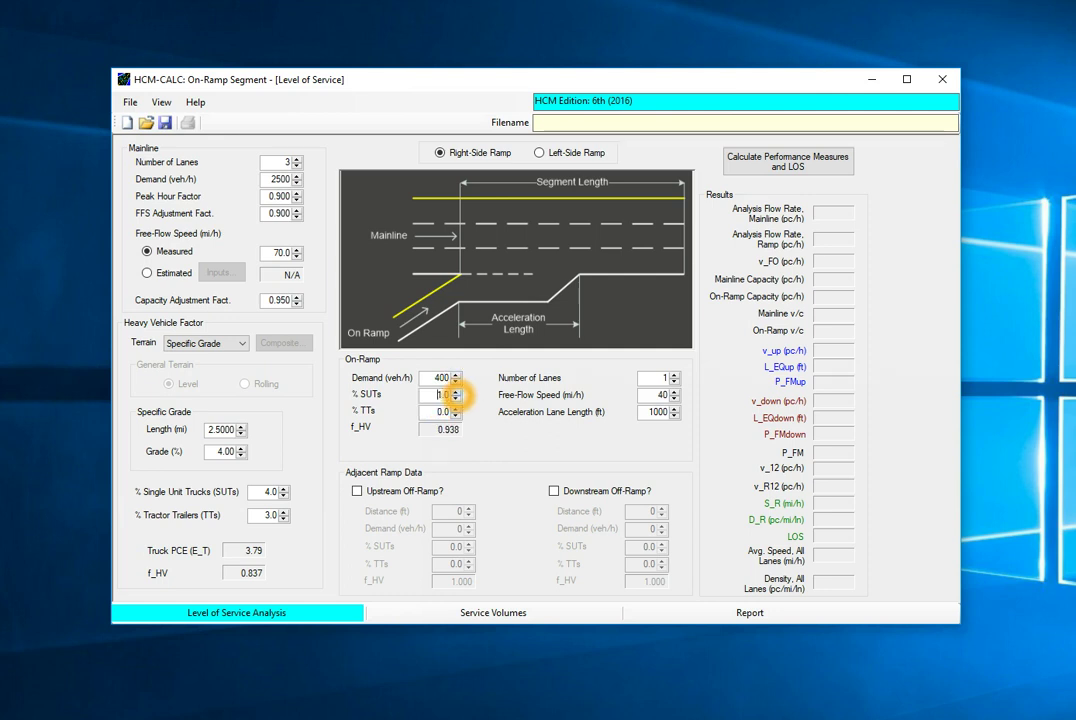
pyautogui.doubleClick(442, 395)
pyautogui.write('2')
pyautogui.doubleClick(442, 411)
pyautogui.write('4')
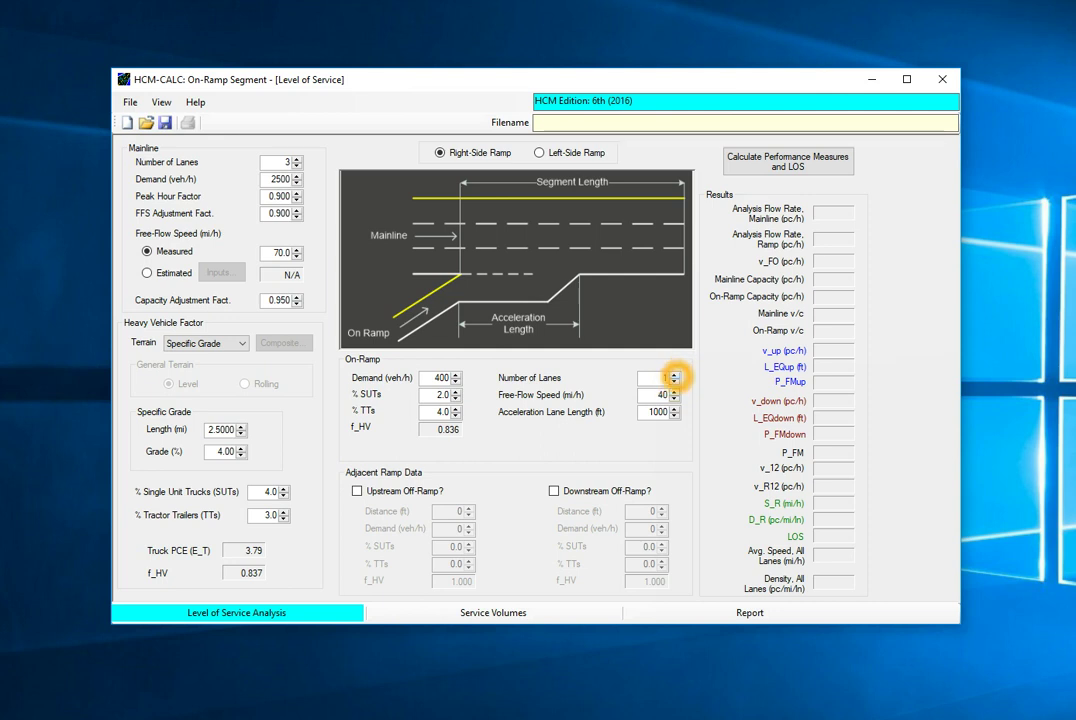
pyautogui.click(675, 374)
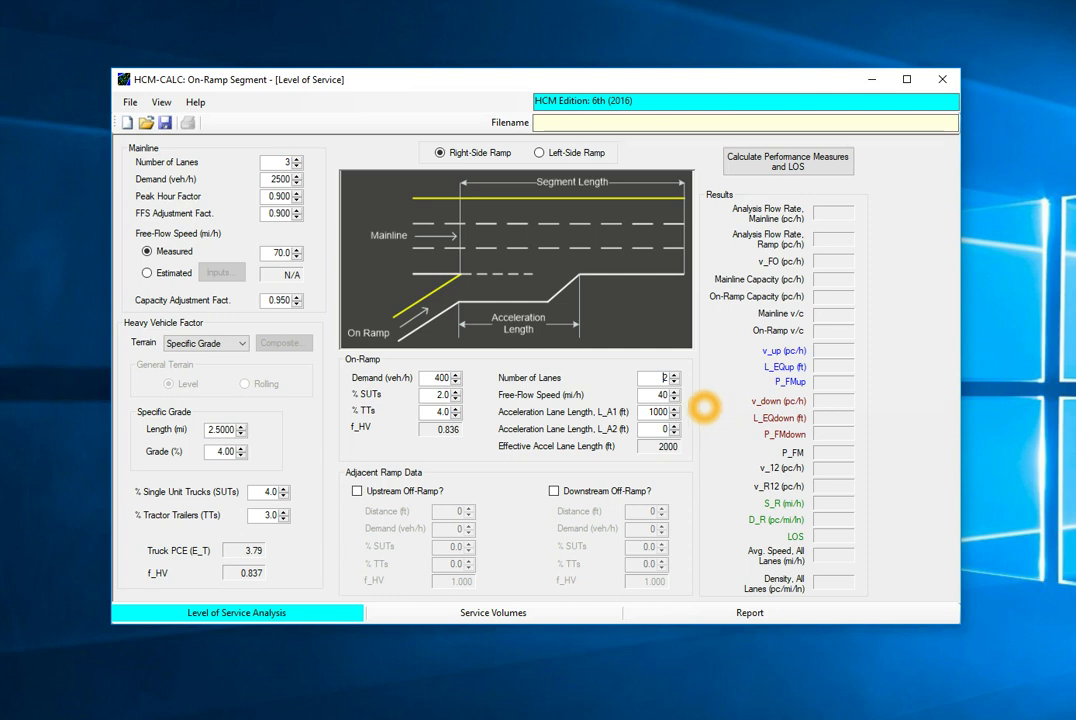
pyautogui.click(675, 382)
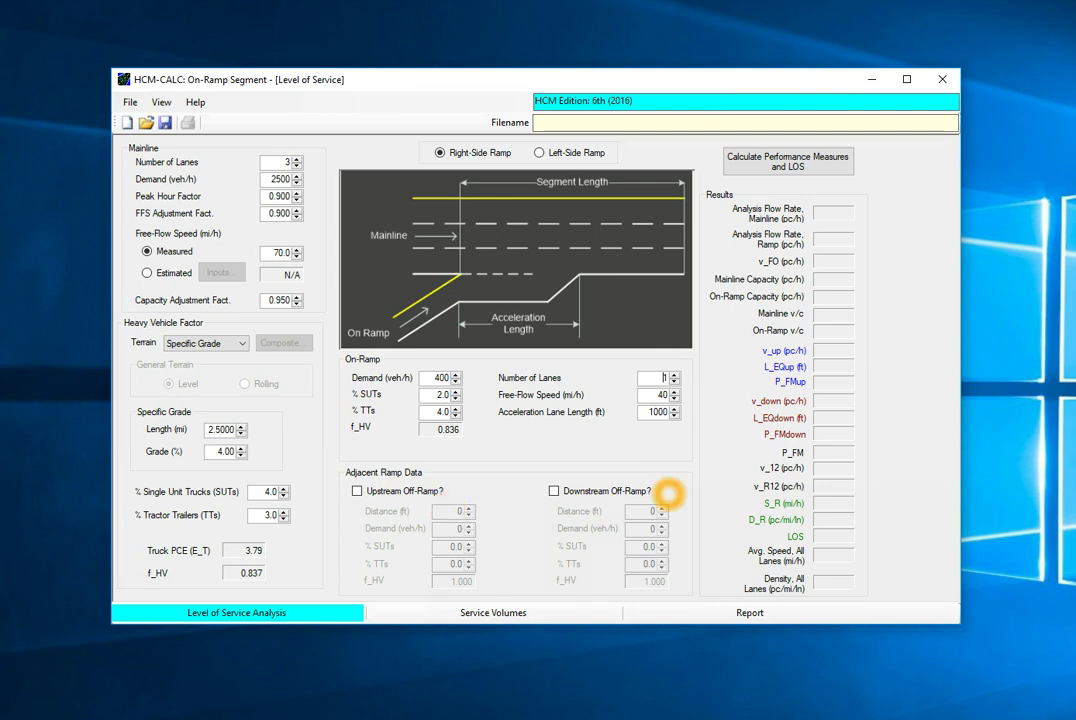
pyautogui.click(358, 491)
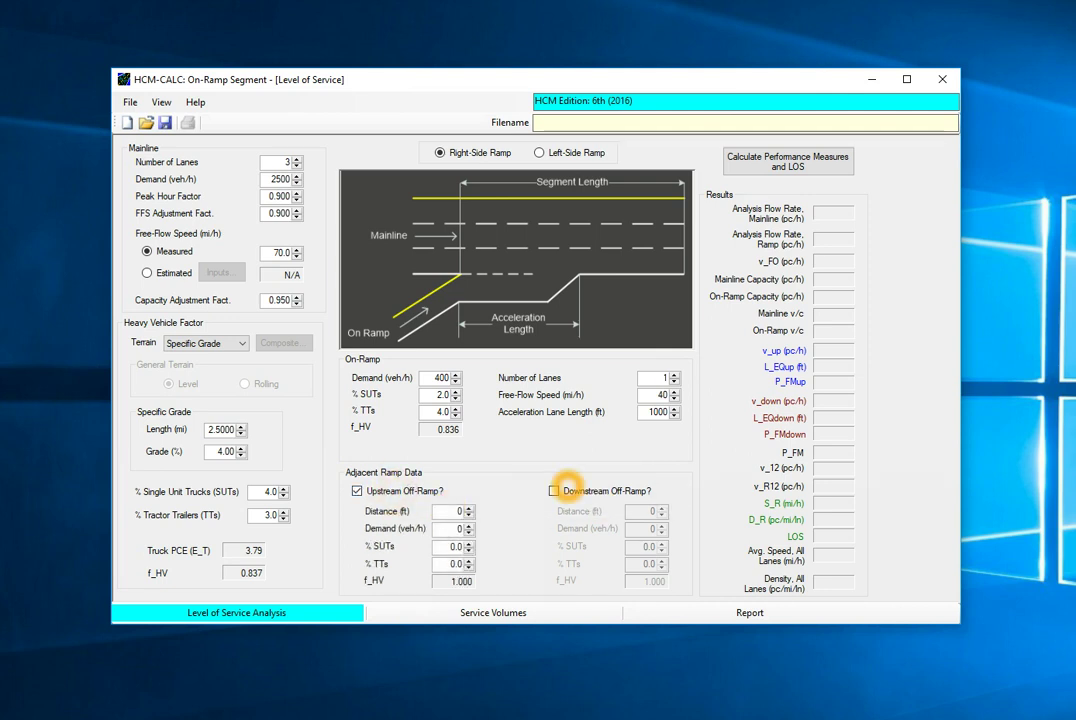
pyautogui.click(563, 488)
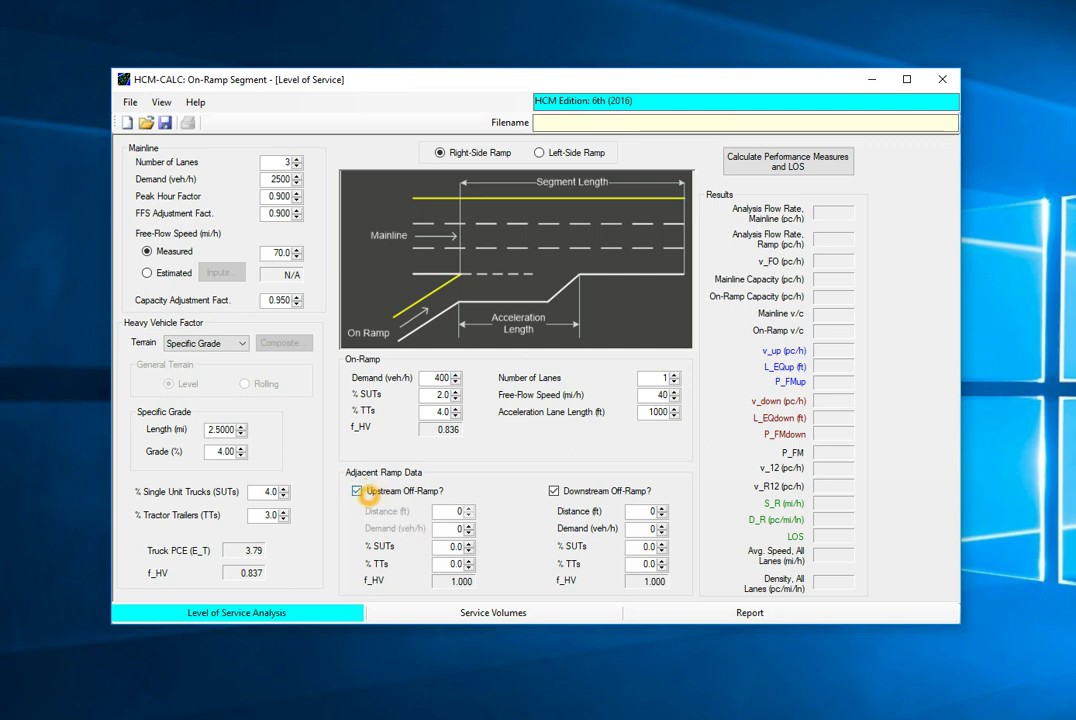
pyautogui.click(358, 491)
pyautogui.click(554, 491)
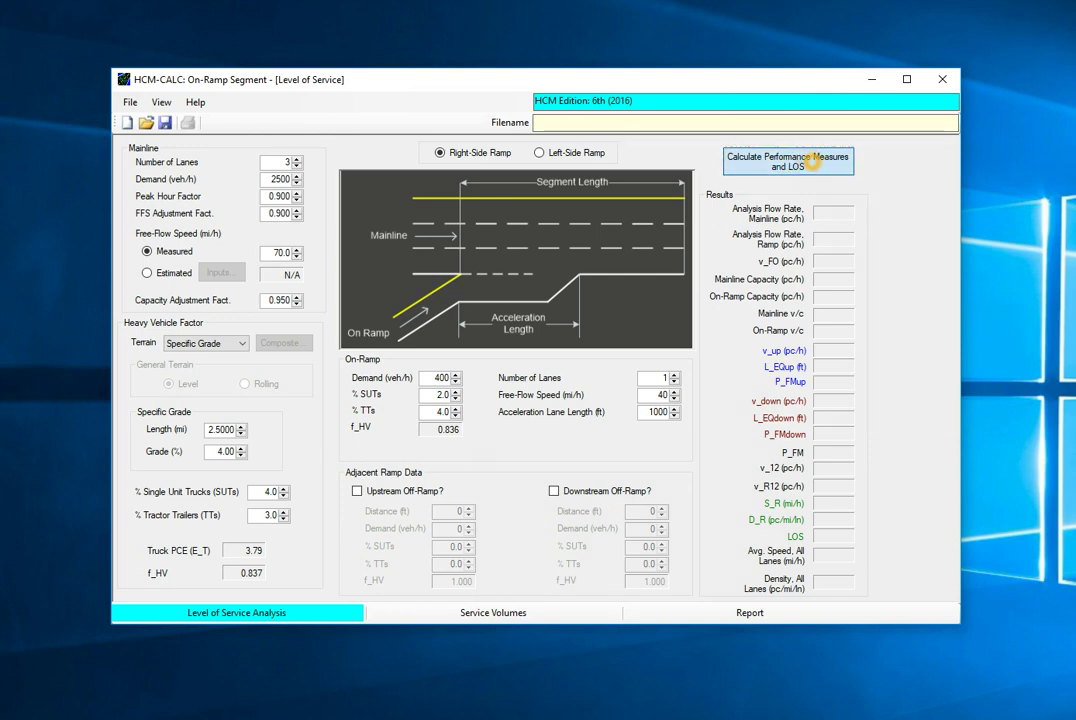
# Step: Calculate the performance measures and LOS for the right-side ramp and for a left-side ramp to compare them
pyautogui.click(813, 163)
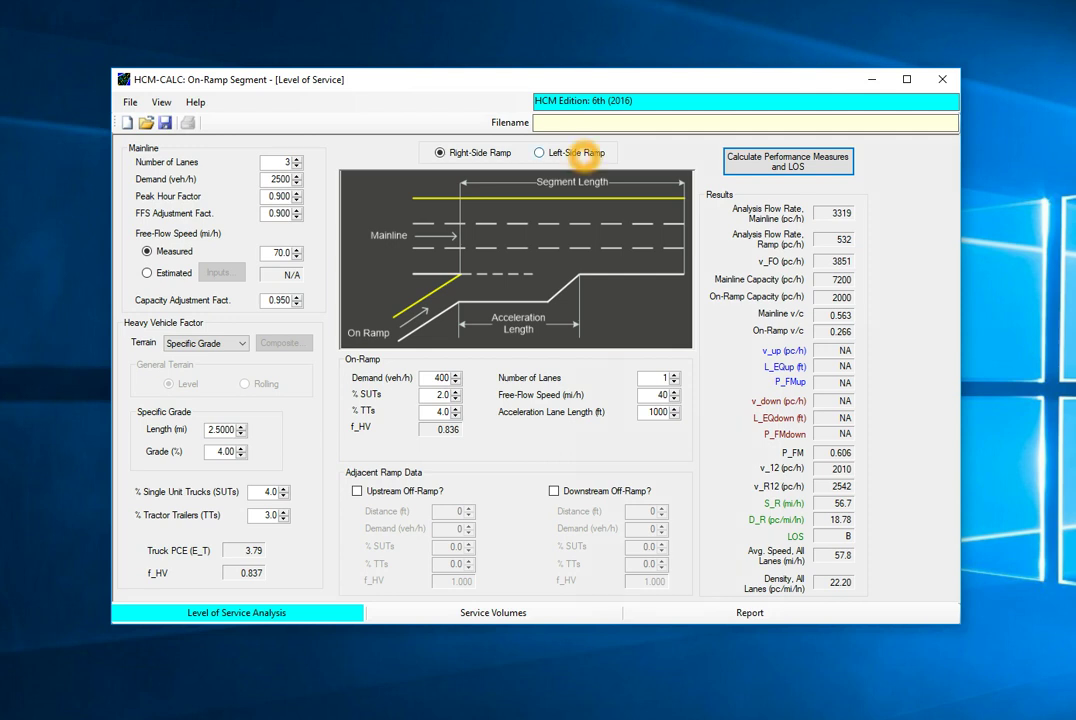
pyautogui.click(565, 152)
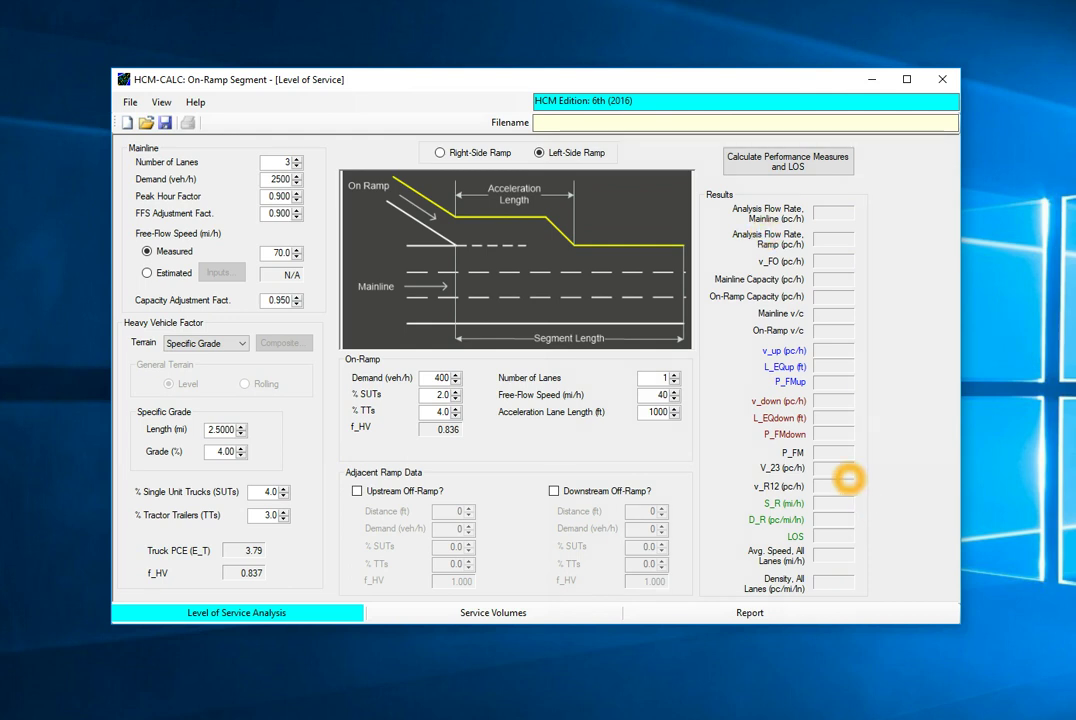
pyautogui.click(806, 164)
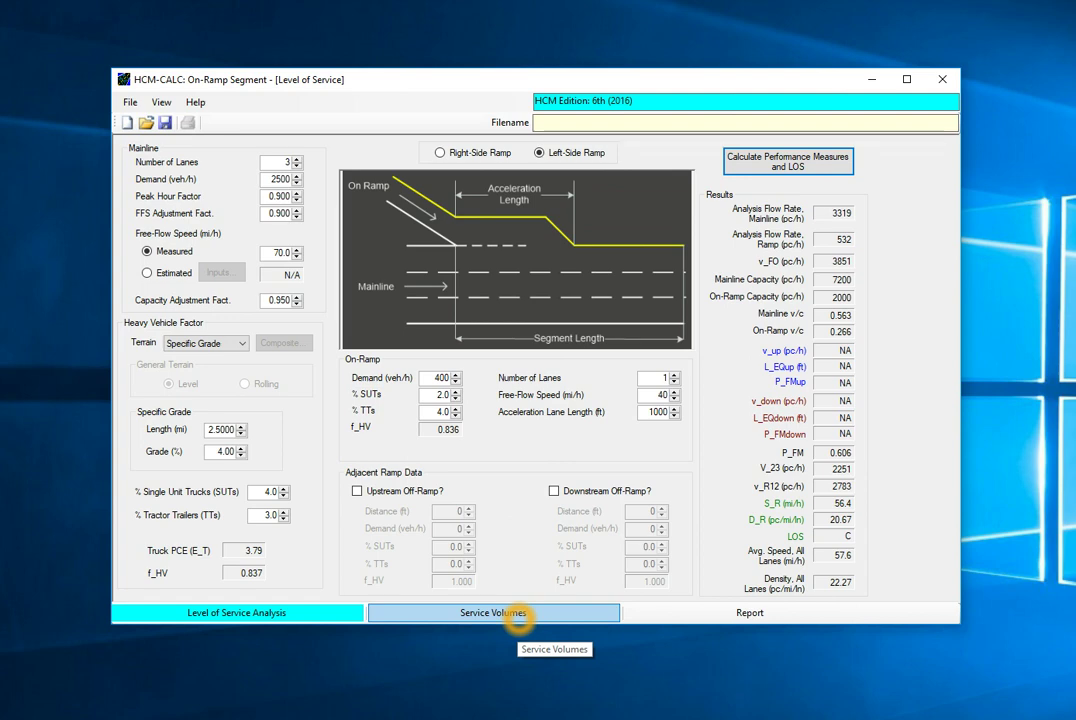
# Step: Set the segment to a right-side ramp and recalculate its performance measures and LOS
pyautogui.click(450, 152)
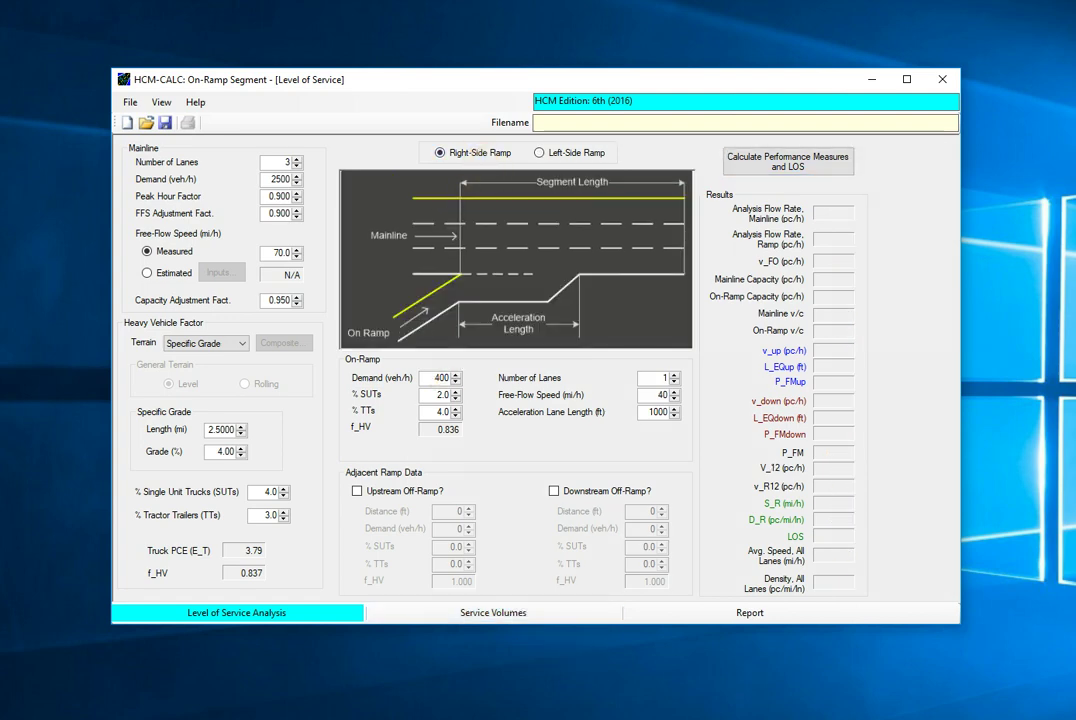
pyautogui.click(788, 162)
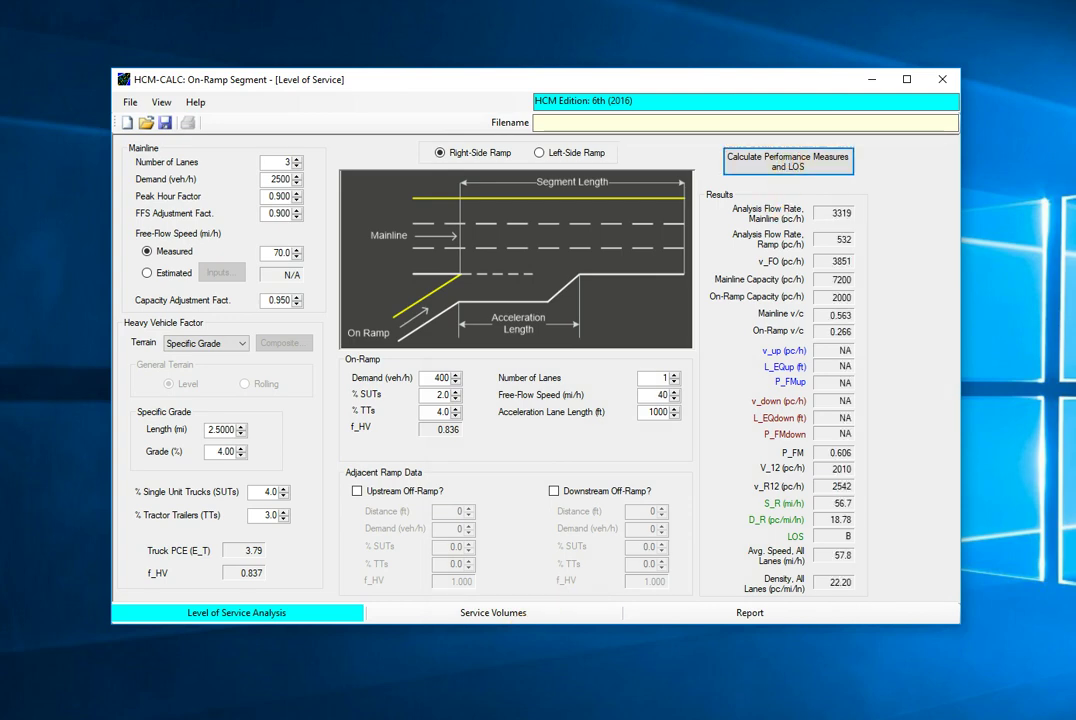
# Step: Calculate the service volumes for the on-ramp segment using the existing on-ramp proportion, D factor and K factor
pyautogui.click(520, 613)
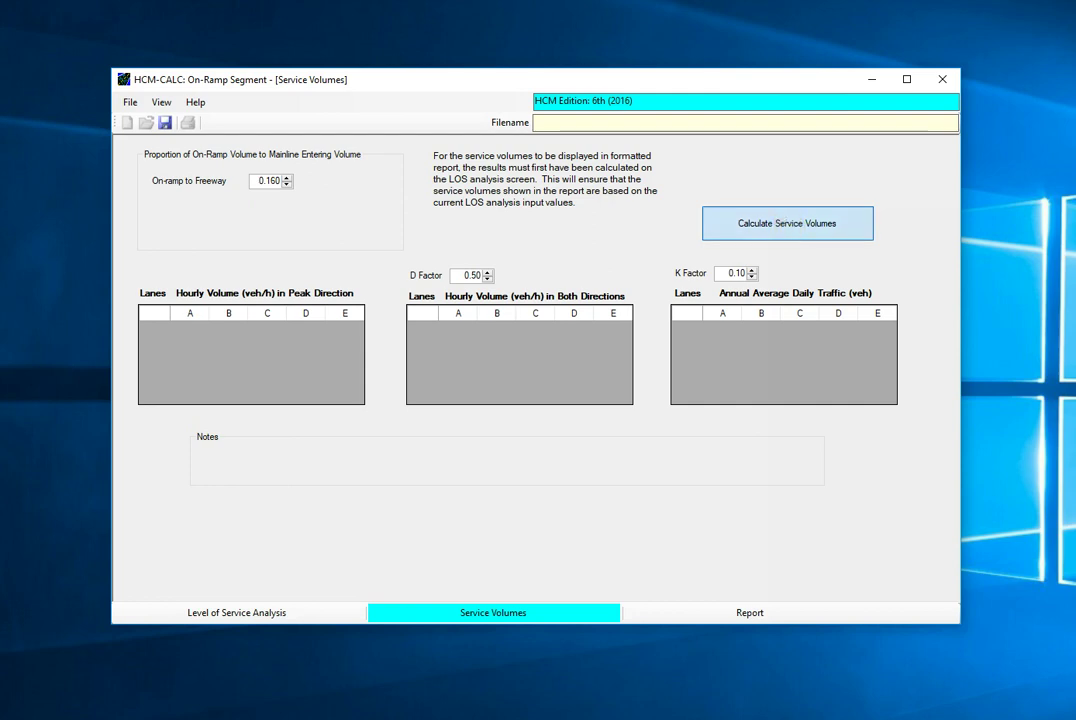
pyautogui.click(787, 225)
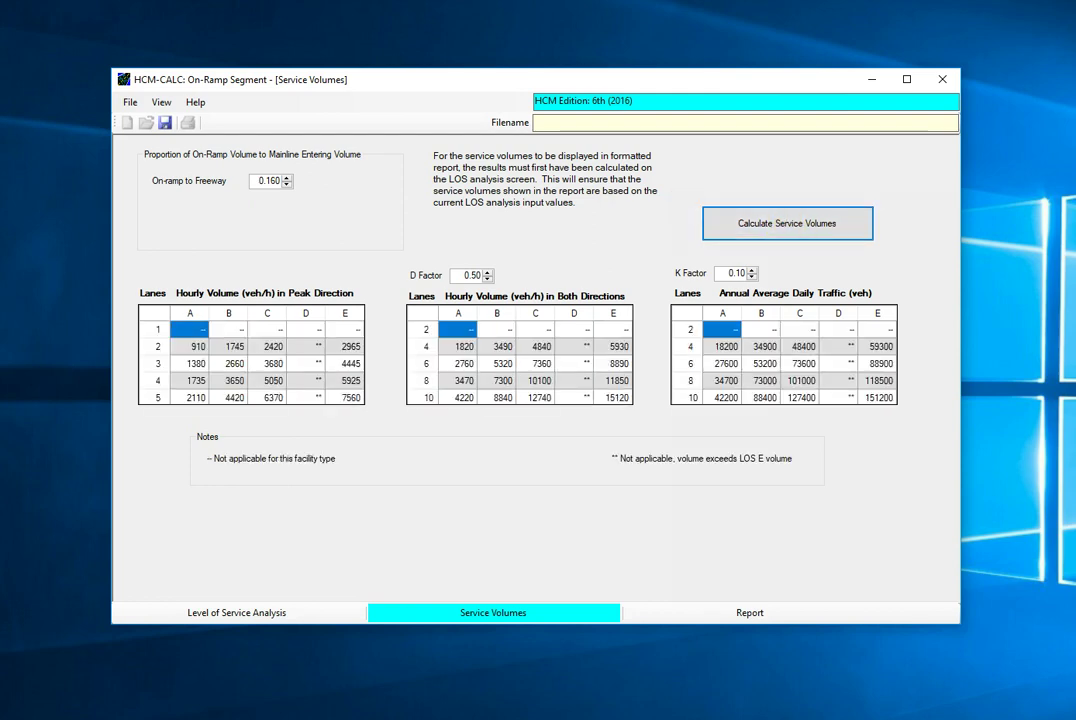
# Step: Review the on-ramp segment's formatted report from the project properties through the service volumes, and check the available file commands
pyautogui.click(731, 607)
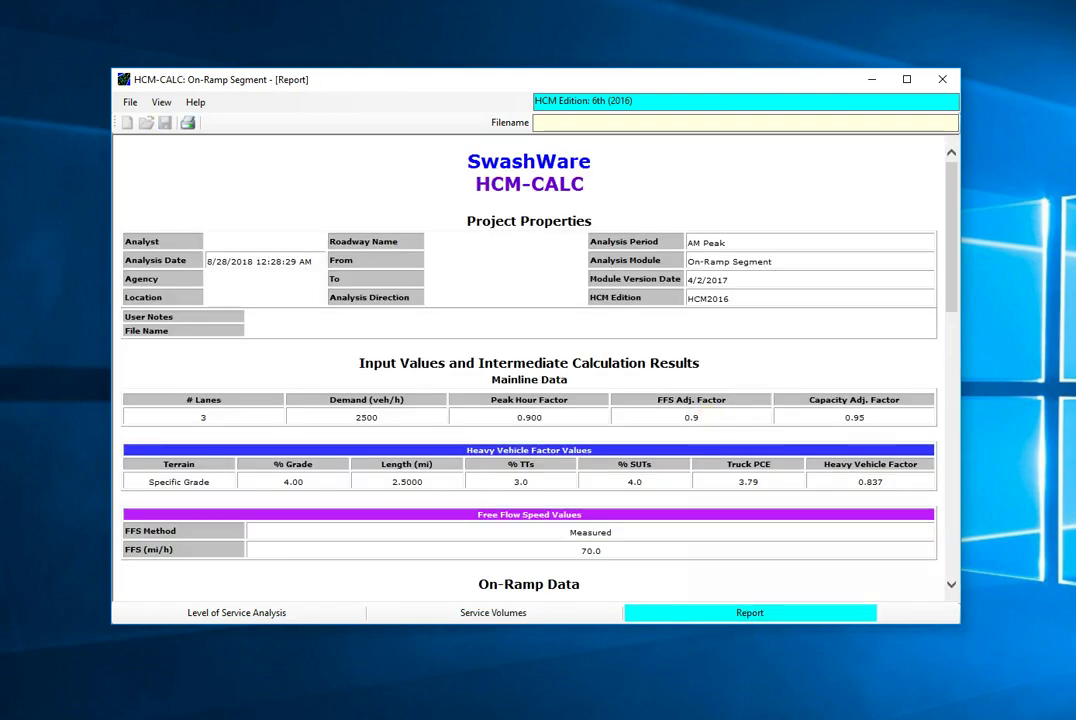
pyautogui.scroll(-5, 705, 413)
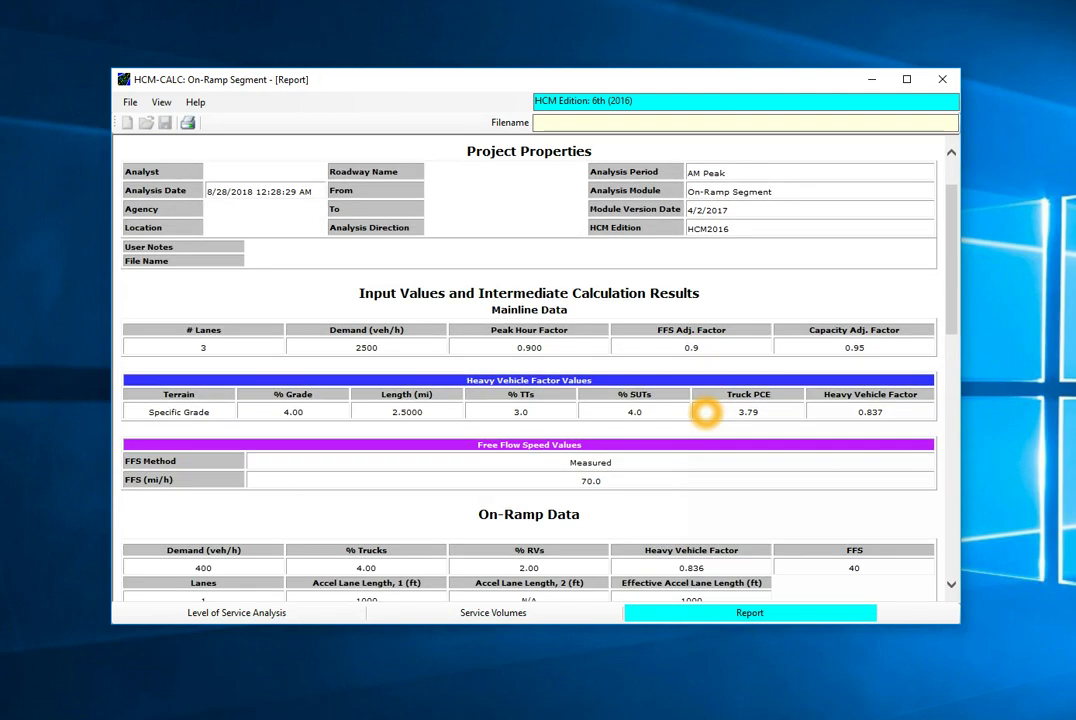
pyautogui.scroll(-9, 705, 411)
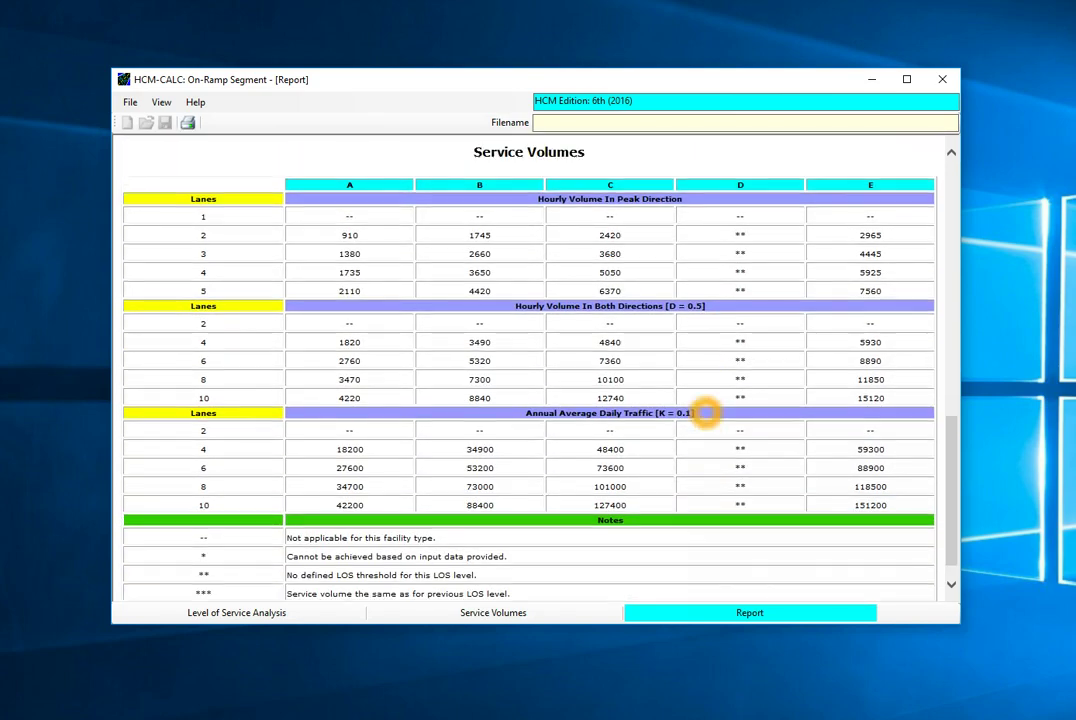
pyautogui.scroll(15, 705, 411)
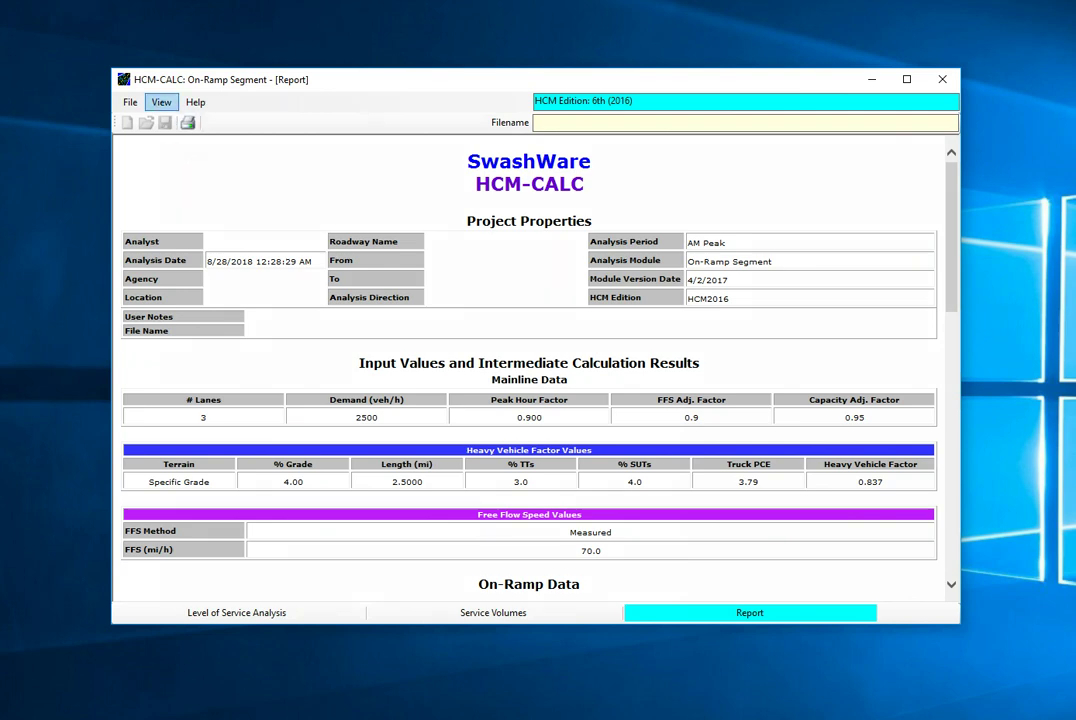
pyautogui.click(132, 102)
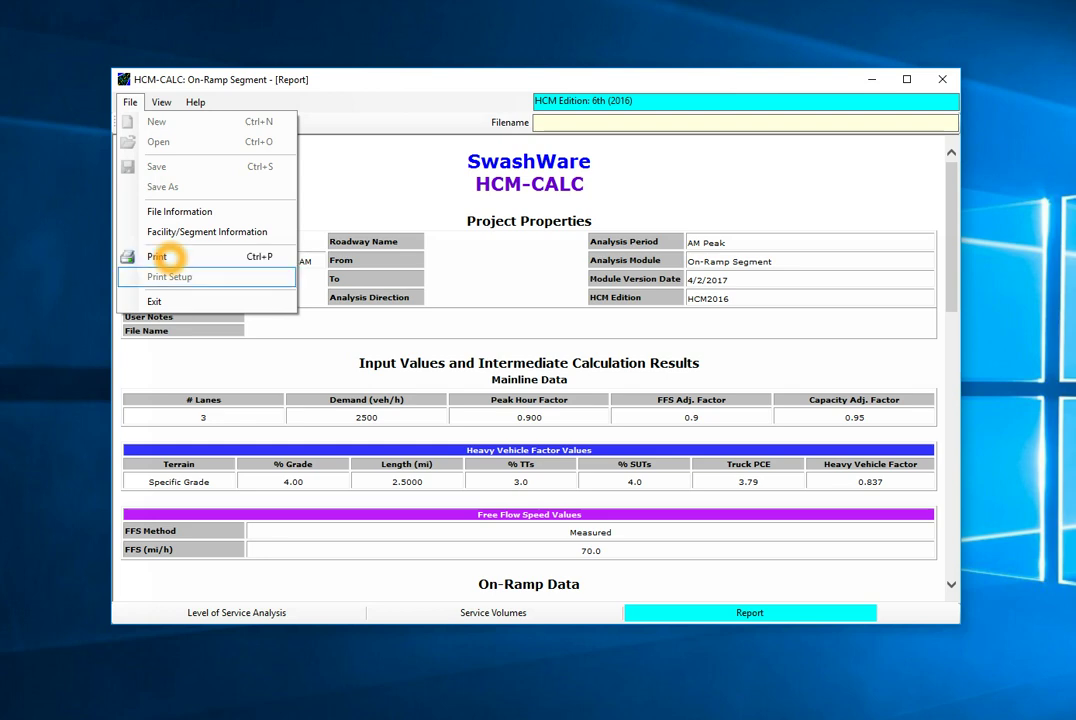
pyautogui.click(447, 90)
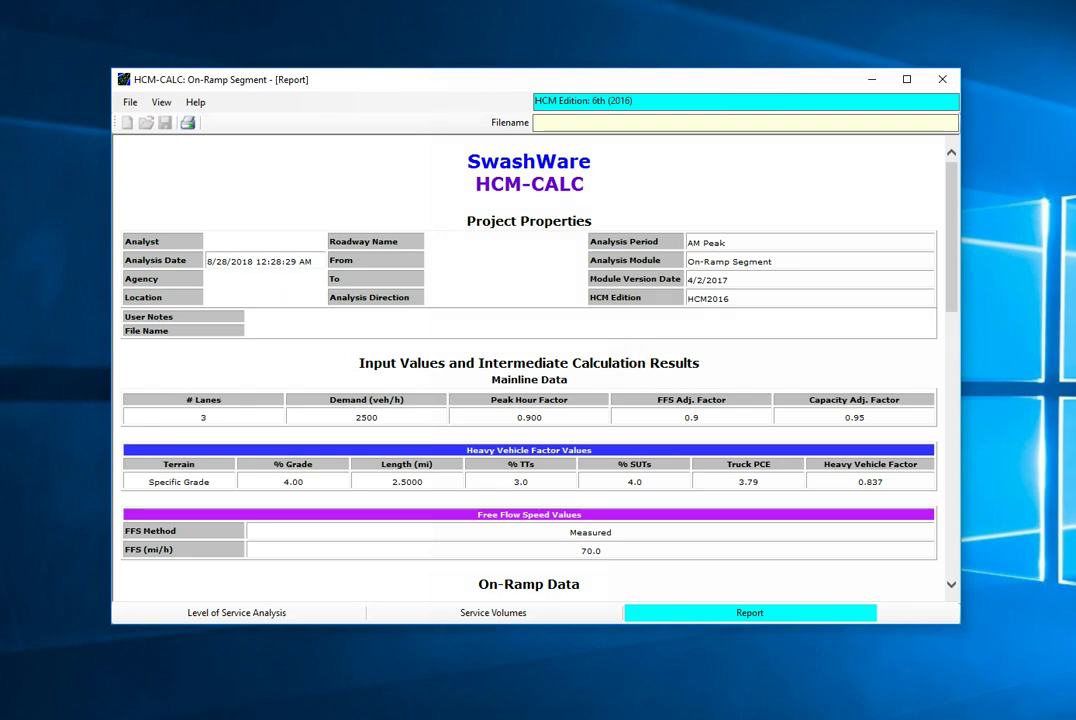
# Step: Close the on-ramp project without saving its data set and start a new Off-Ramp Segment project with the Sixth (2016) HCM edition
pyautogui.click(940, 81)
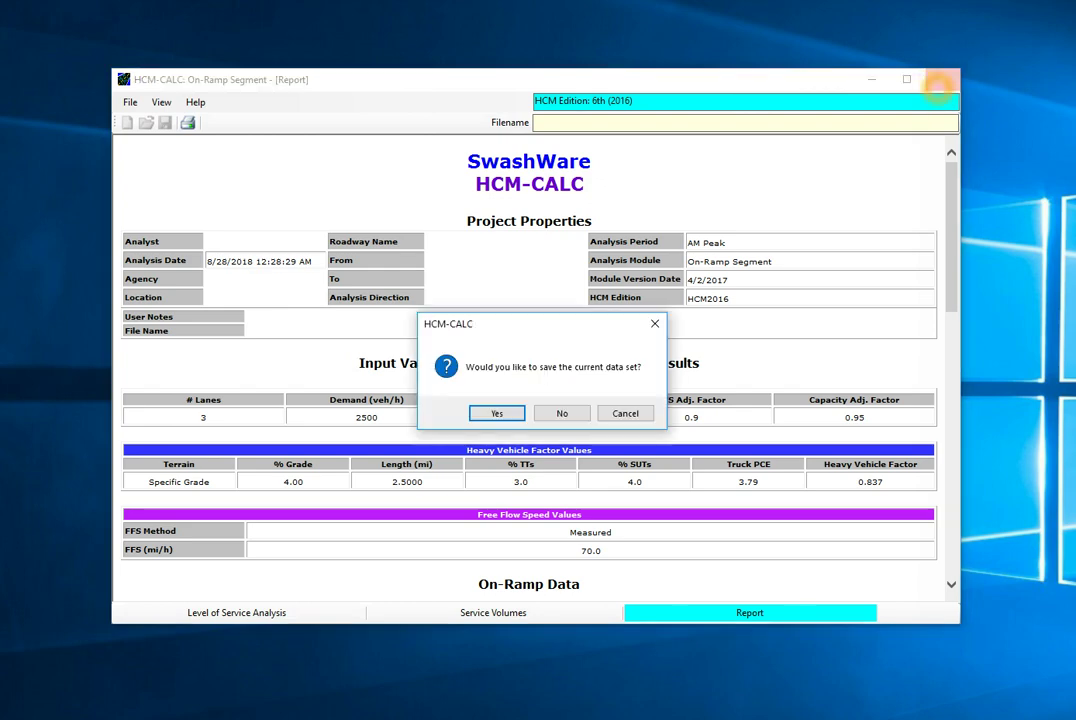
pyautogui.click(562, 413)
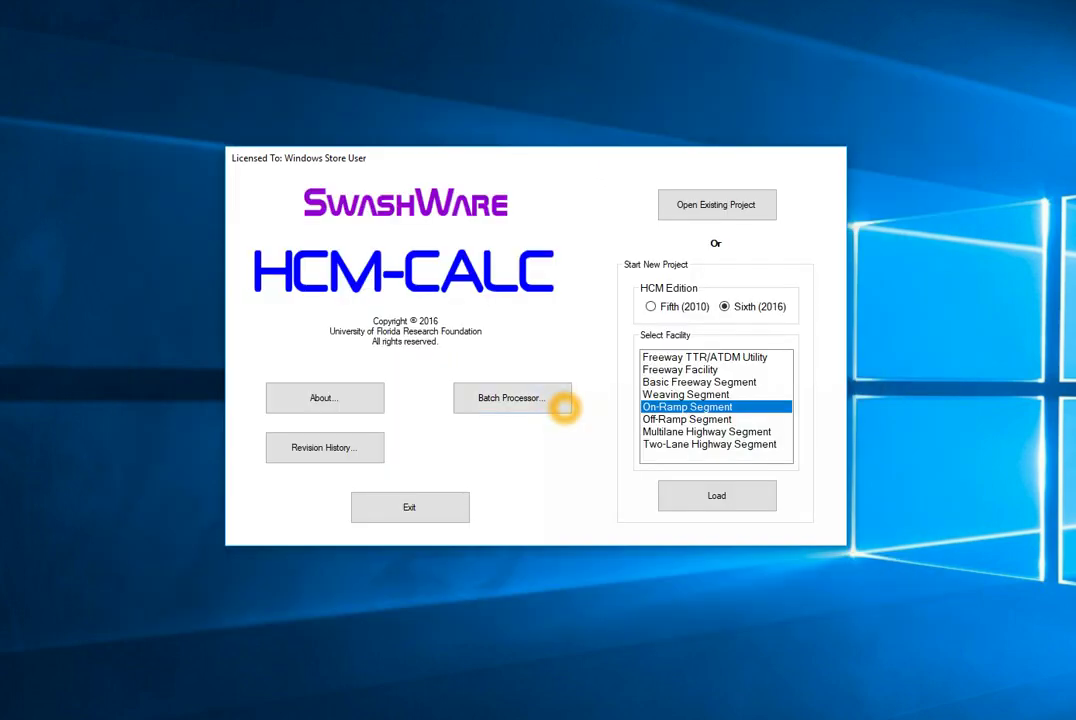
pyautogui.click(690, 419)
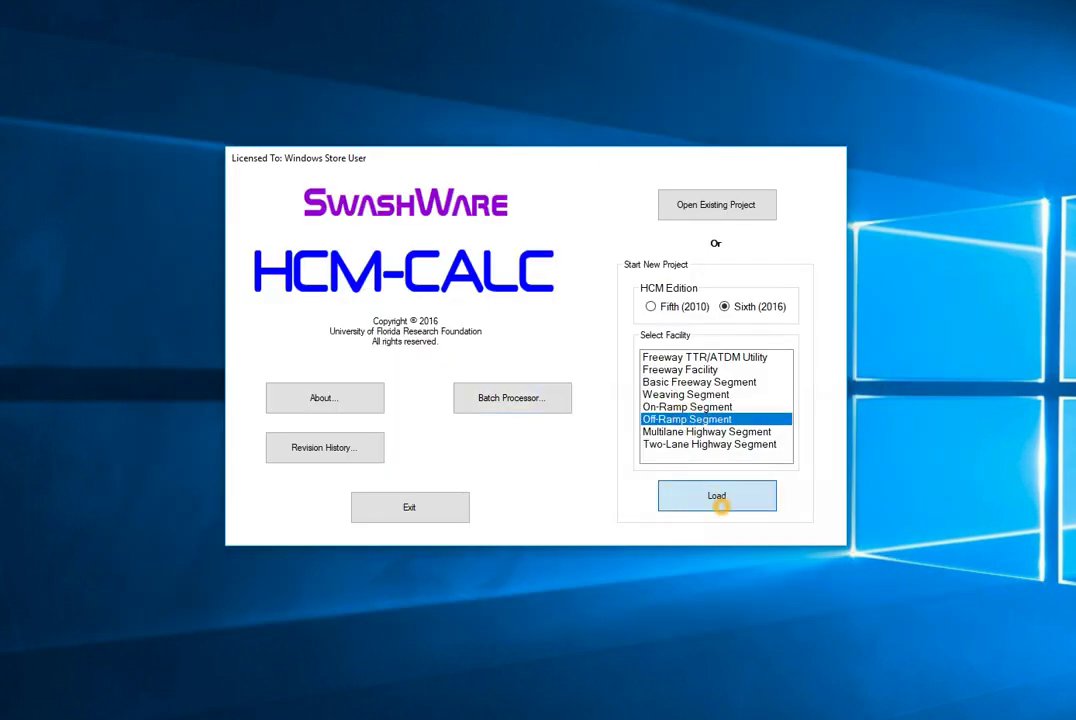
pyautogui.click(717, 503)
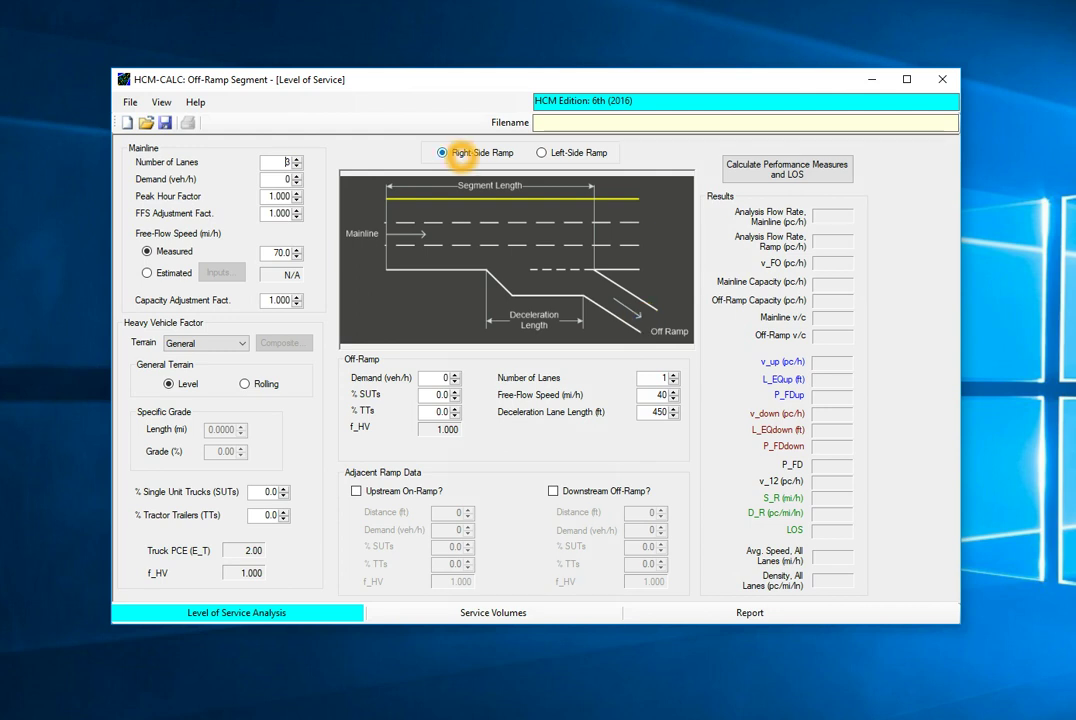
# Step: Set up a right-side ramp with mainline demand 2500 veh/h, peak hour and FFS adjustment factors of 0.950, and estimated free-flow speed
pyautogui.click(573, 153)
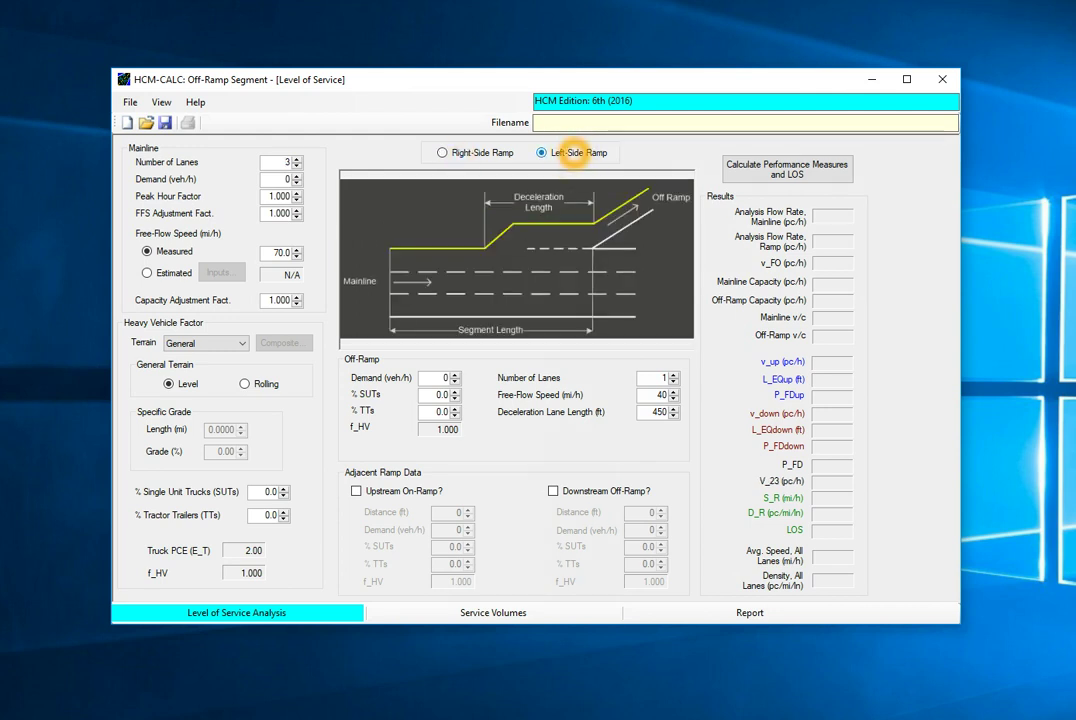
pyautogui.click(478, 153)
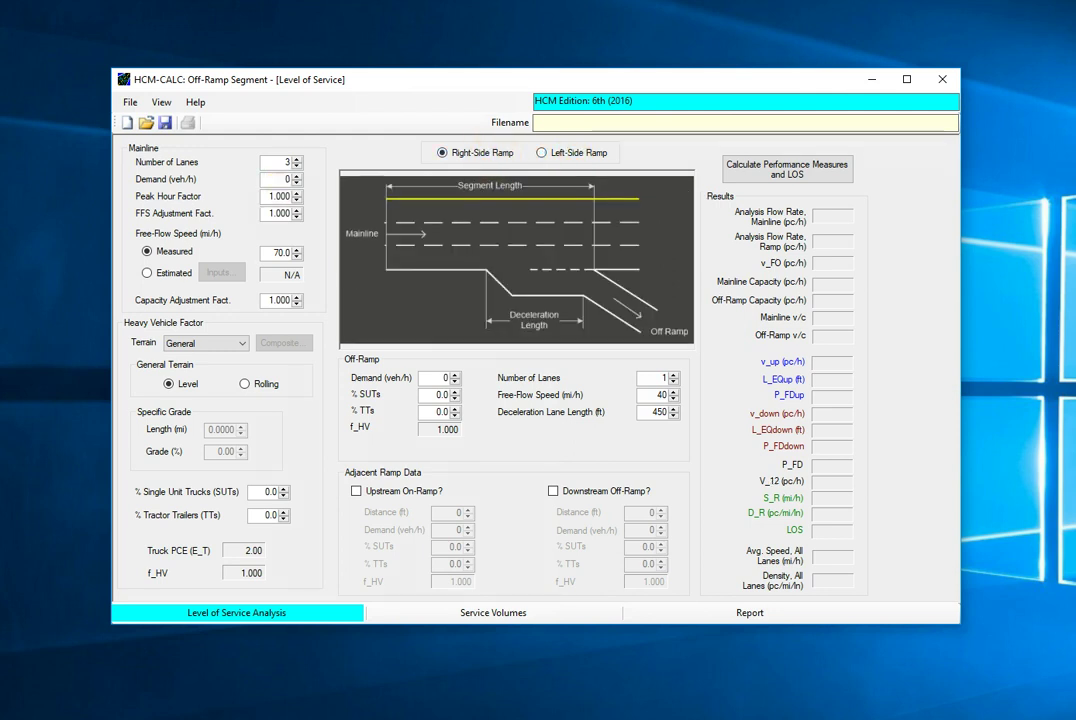
pyautogui.doubleClick(280, 179)
pyautogui.write('250')
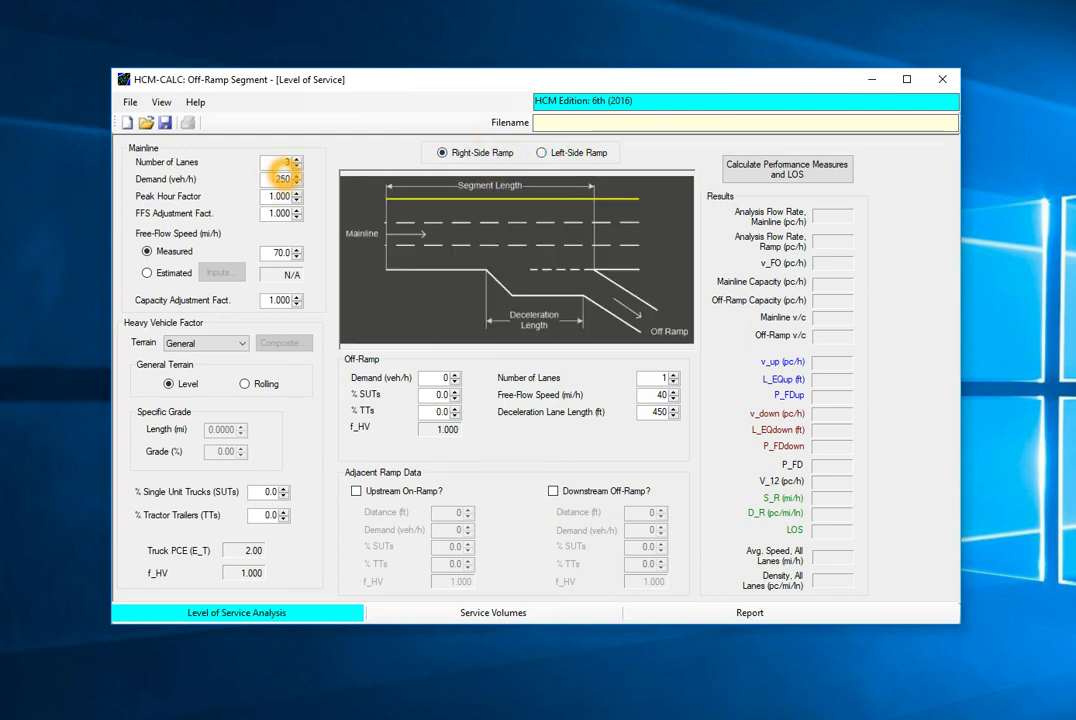
pyautogui.write('0')
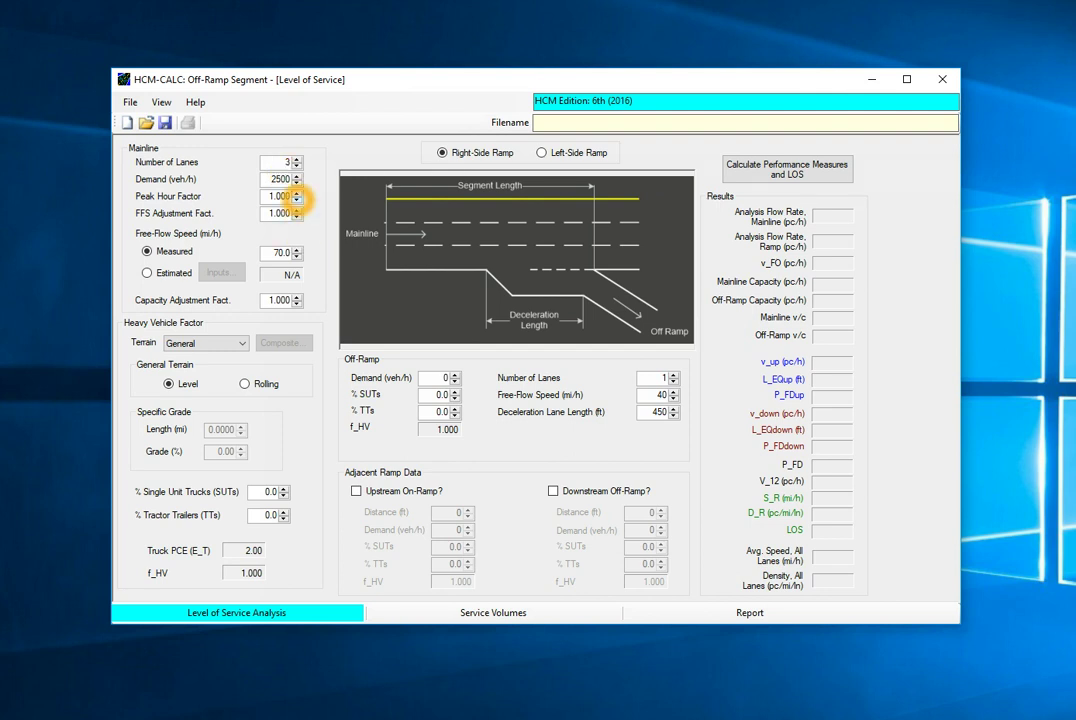
pyautogui.click(297, 199)
pyautogui.click(297, 216)
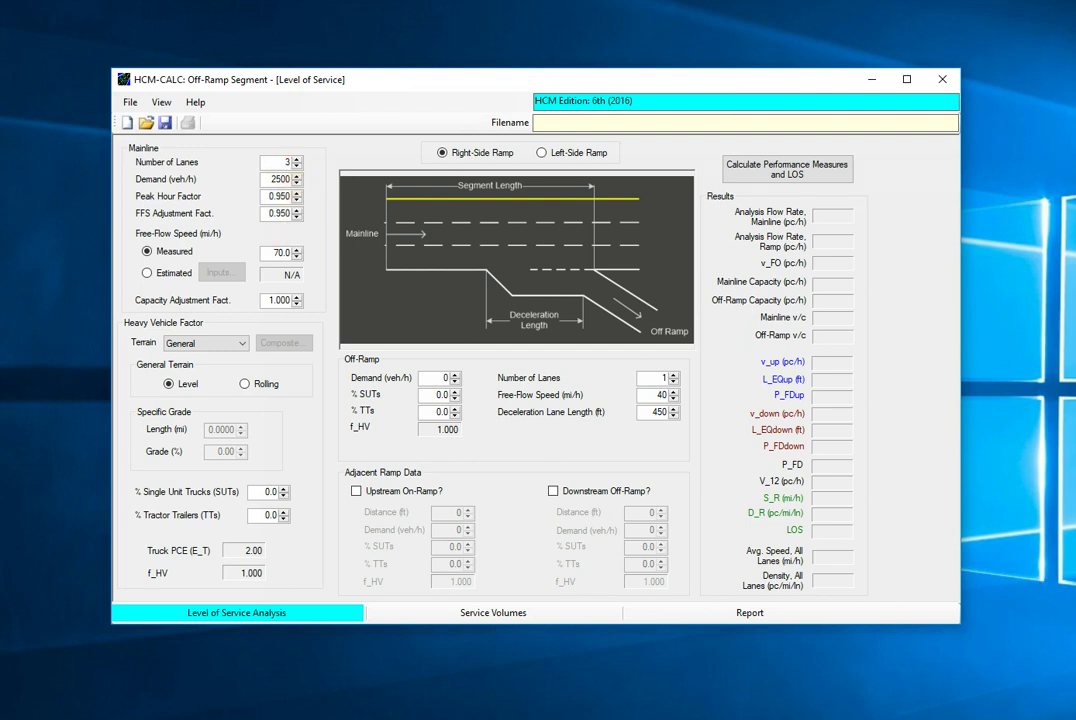
pyautogui.click(172, 272)
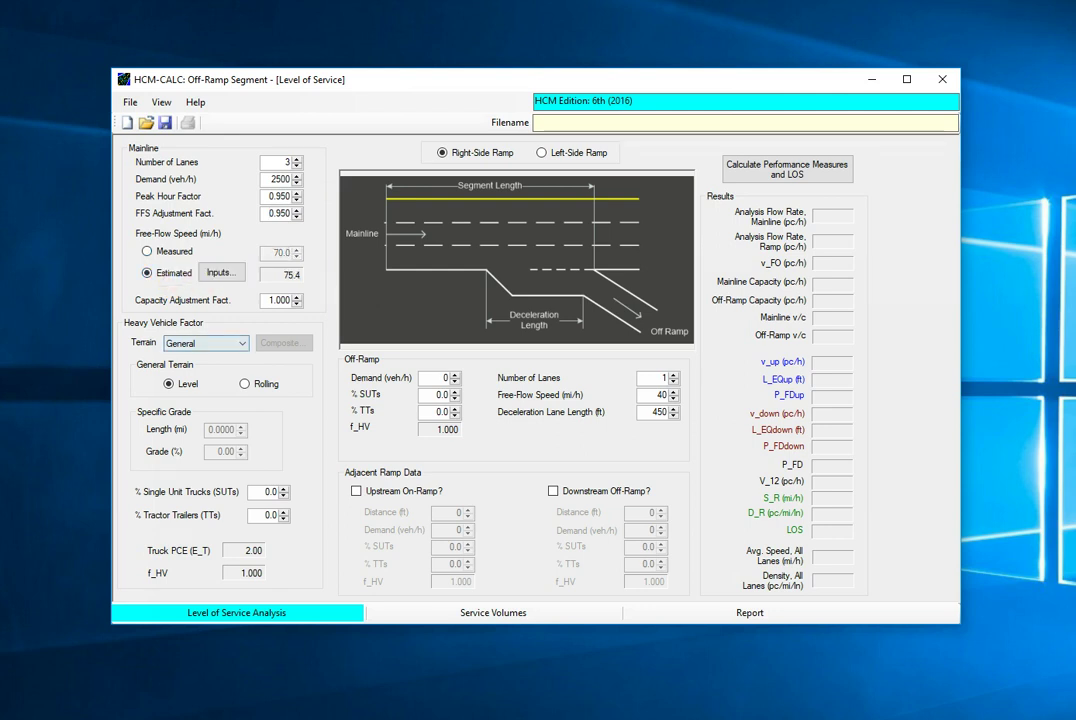
# Step: Set the mainline's general terrain to rolling with 2.0% single unit trucks and 3.0% tractor trailers
pyautogui.click(241, 343)
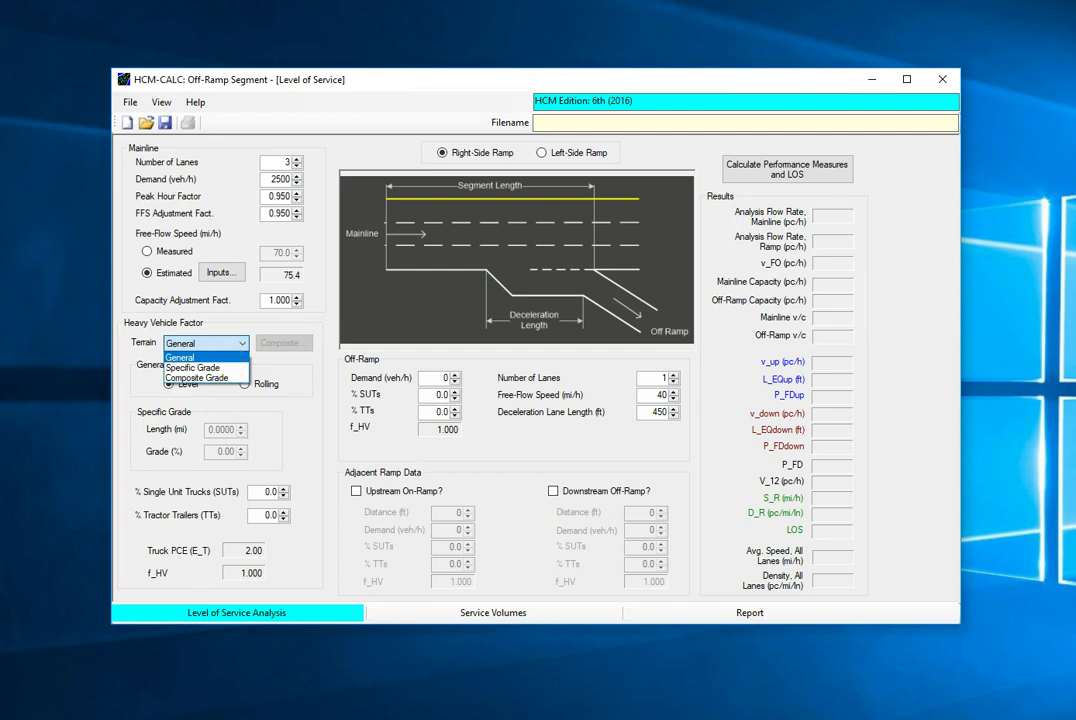
pyautogui.click(233, 343)
pyautogui.click(244, 383)
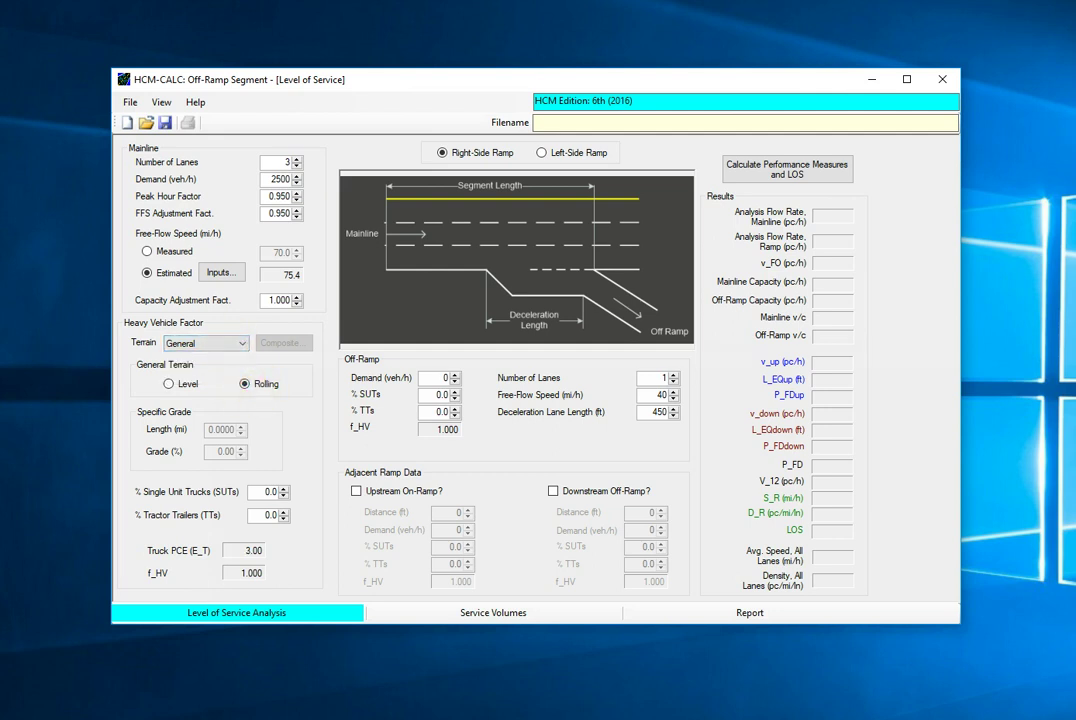
pyautogui.click(269, 494)
pyautogui.click(285, 488)
pyautogui.click(285, 488)
pyautogui.click(284, 511)
pyautogui.click(284, 511)
pyautogui.click(284, 511)
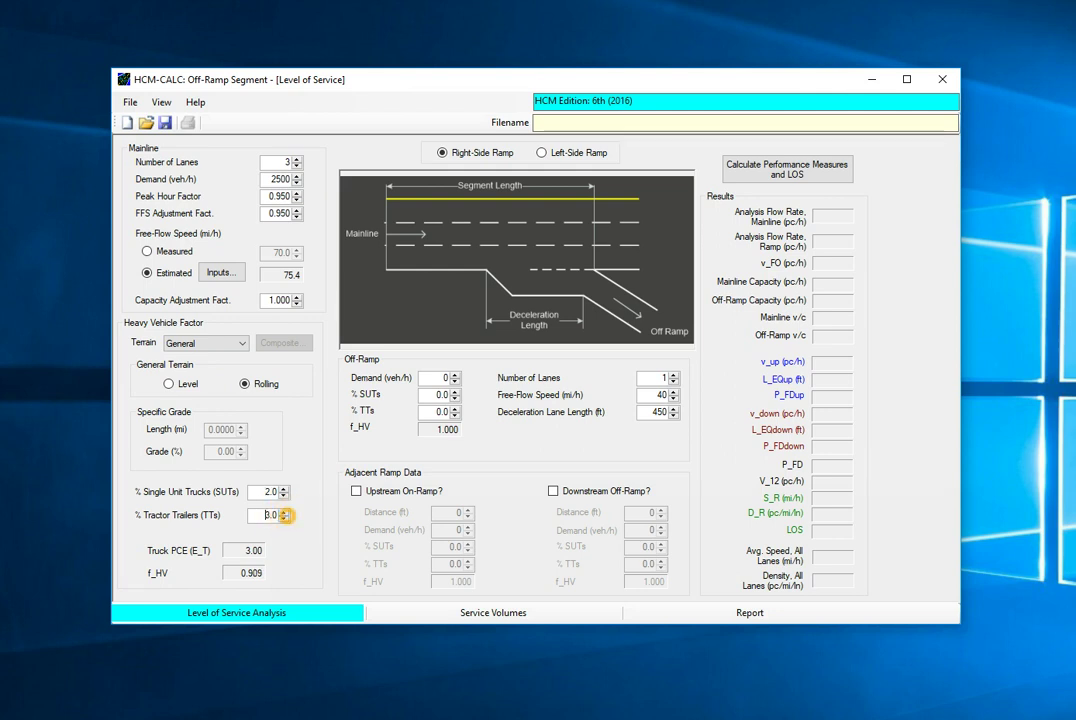
# Step: Set the off-ramp demand to 500 veh/h, leaving its truck percentages at their defaults
pyautogui.click(440, 377)
pyautogui.click(438, 377)
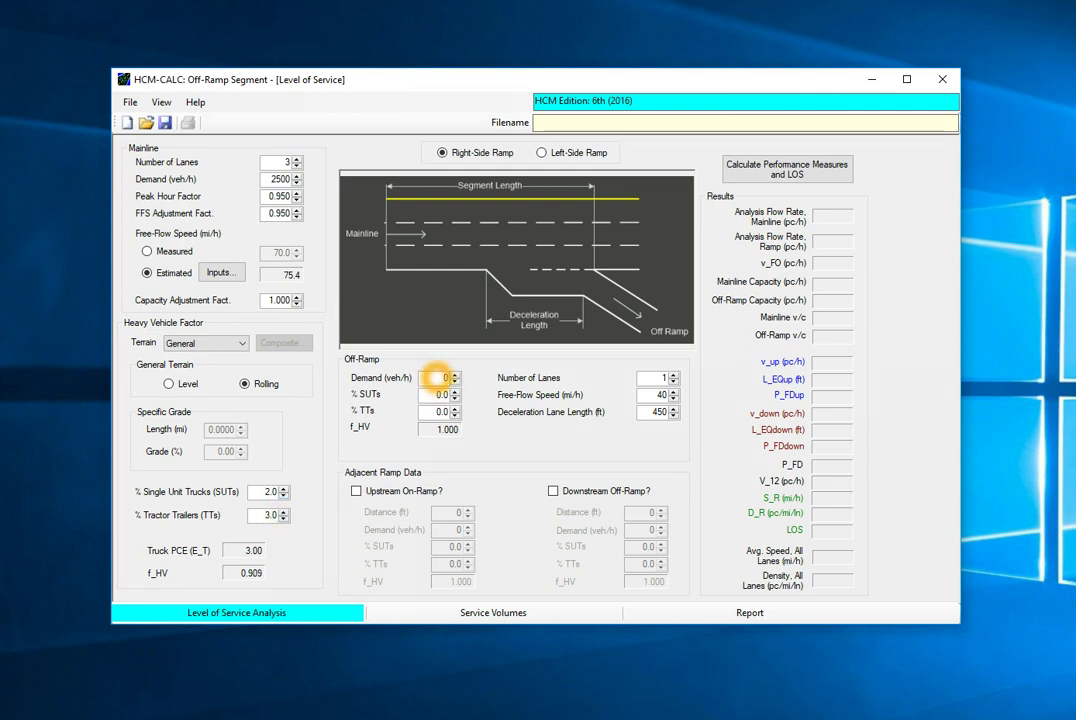
pyautogui.write('500')
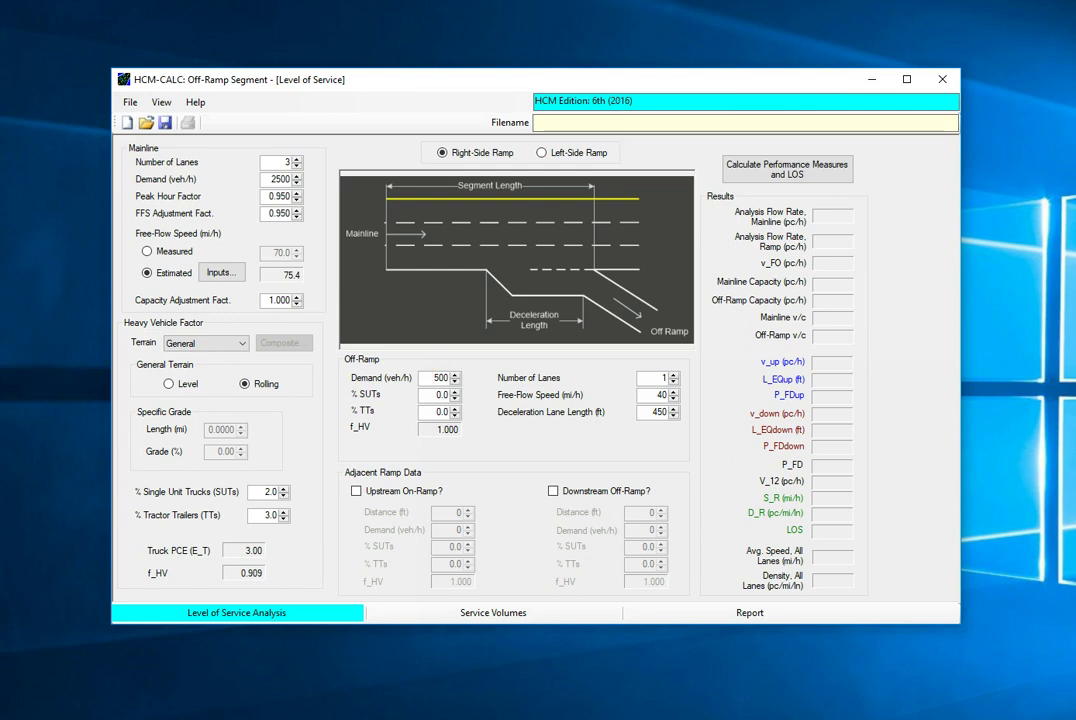
pyautogui.press('Tab')
pyautogui.press('Tab')
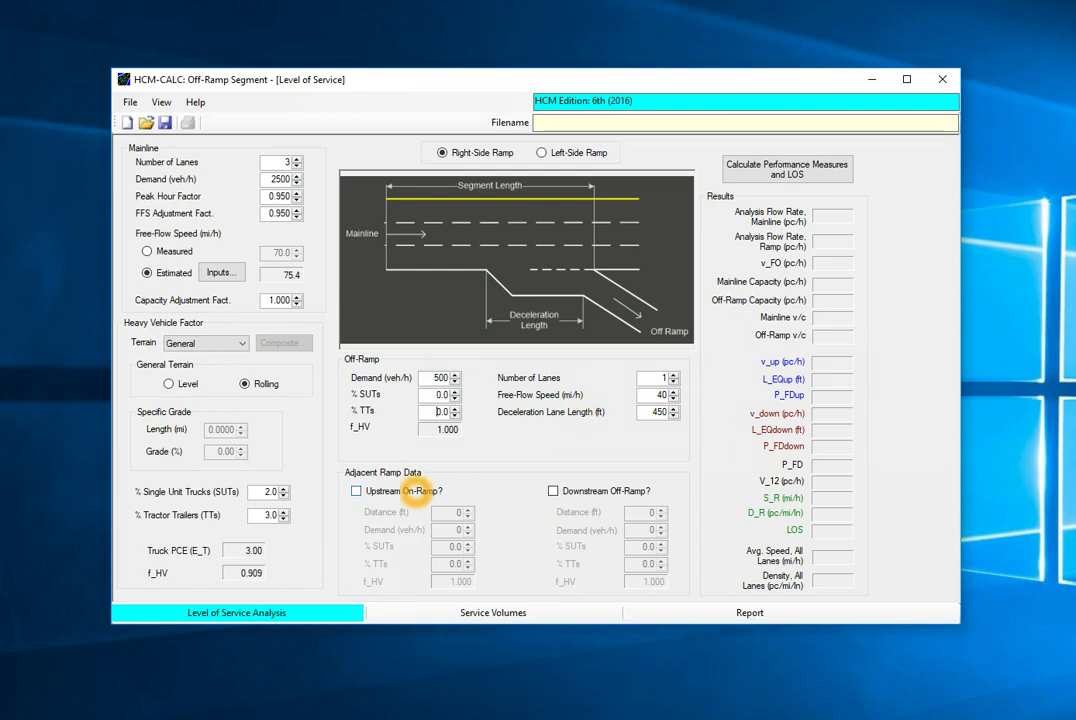
# Step: Include both adjacent ramps and set the upstream on-ramp to 500 ft distance, 600 veh/h demand, 1.0% SUTs and 2.0% TTs
pyautogui.click(406, 492)
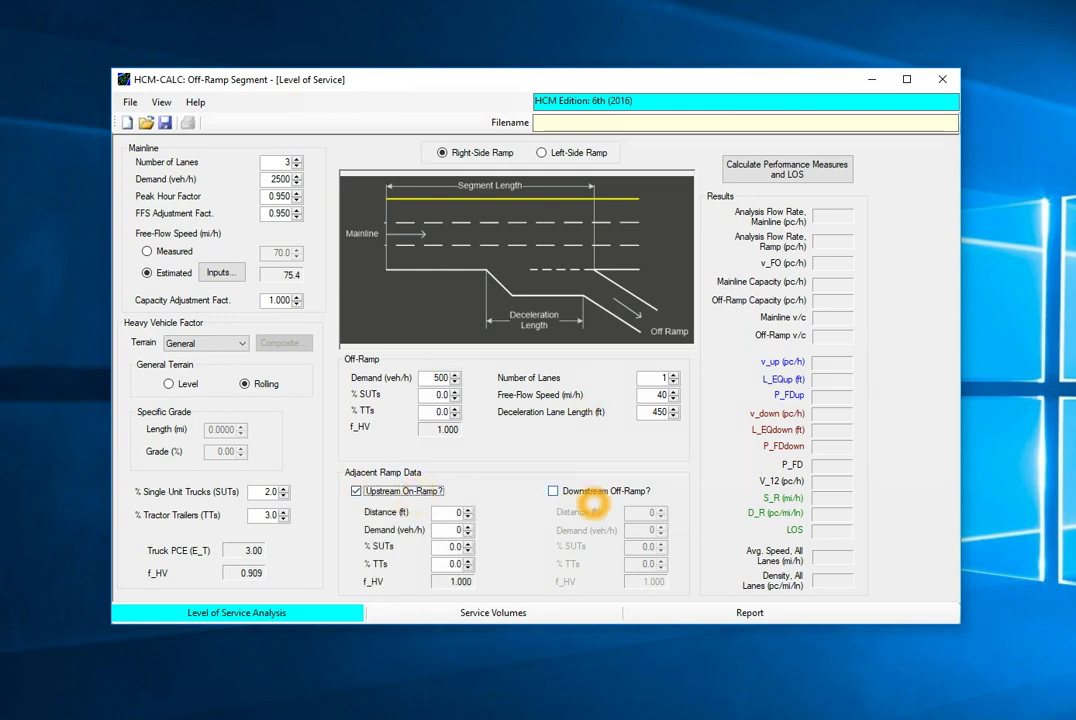
pyautogui.click(602, 491)
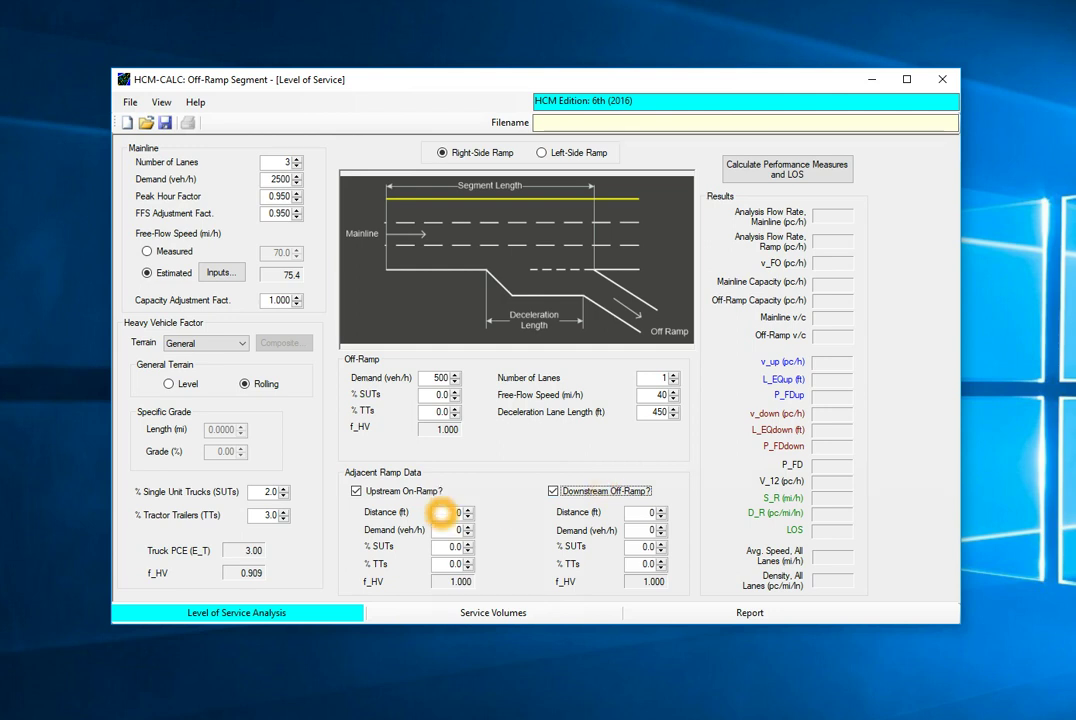
pyautogui.click(467, 562)
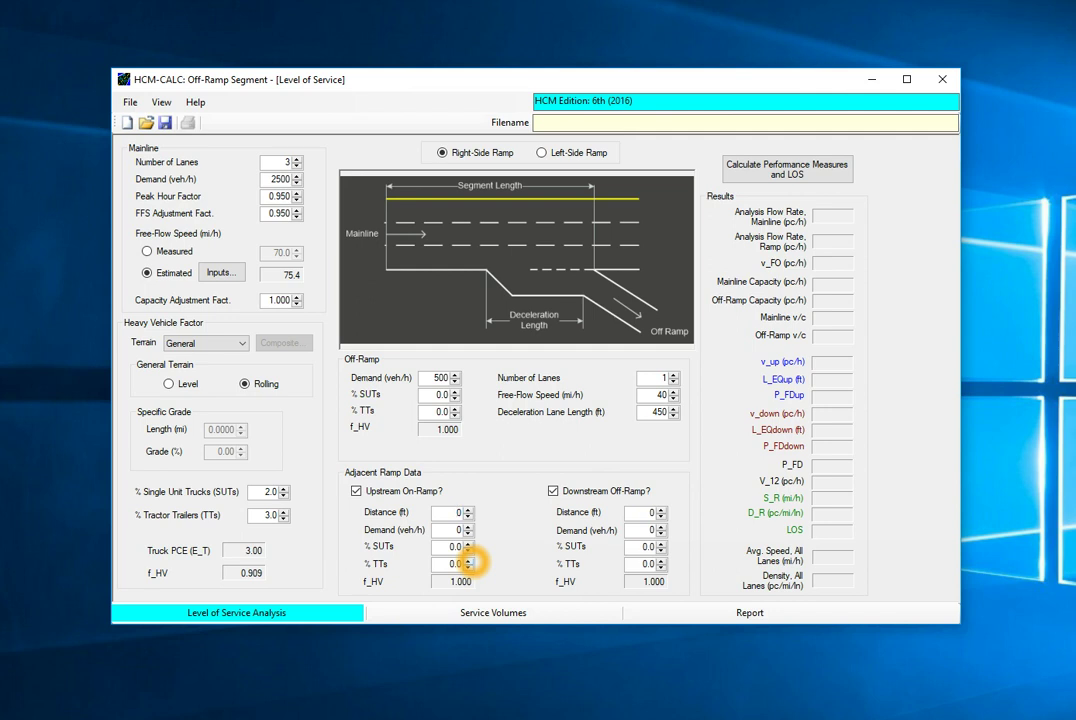
pyautogui.write('500')
pyautogui.click(462, 530)
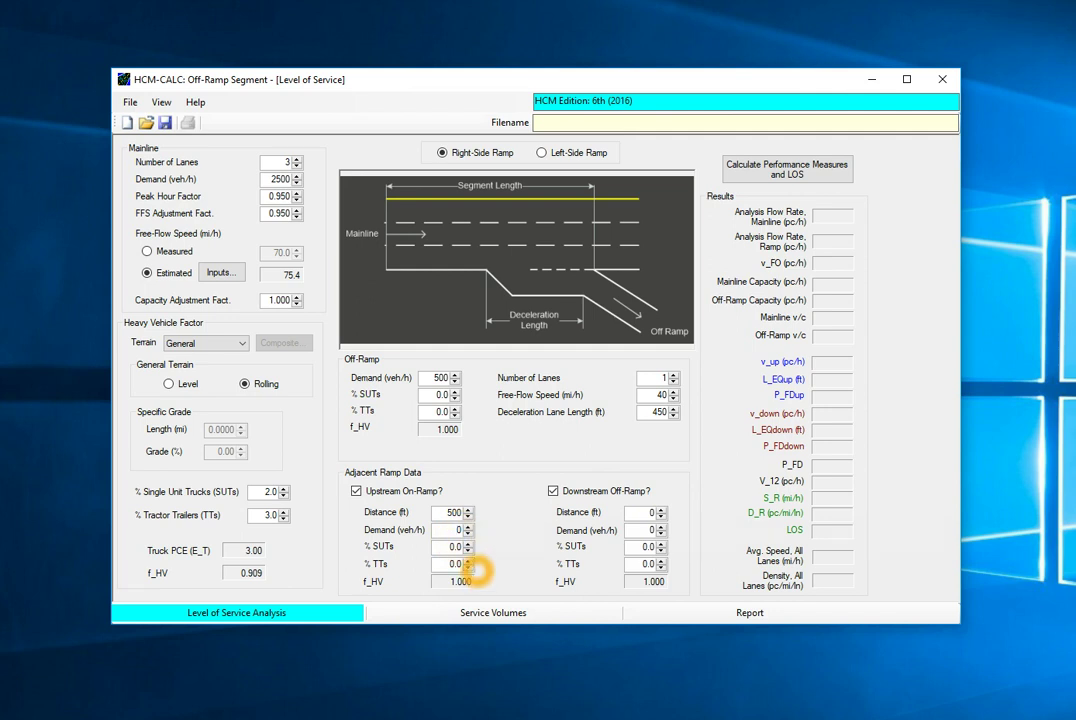
pyautogui.write('600')
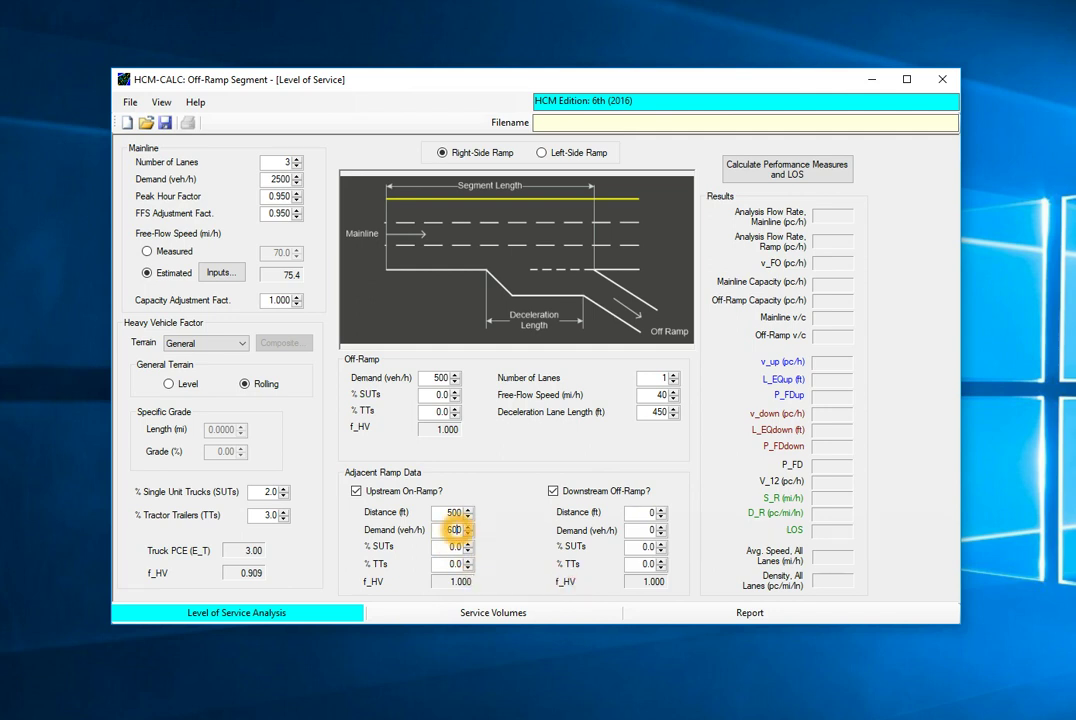
pyautogui.click(468, 543)
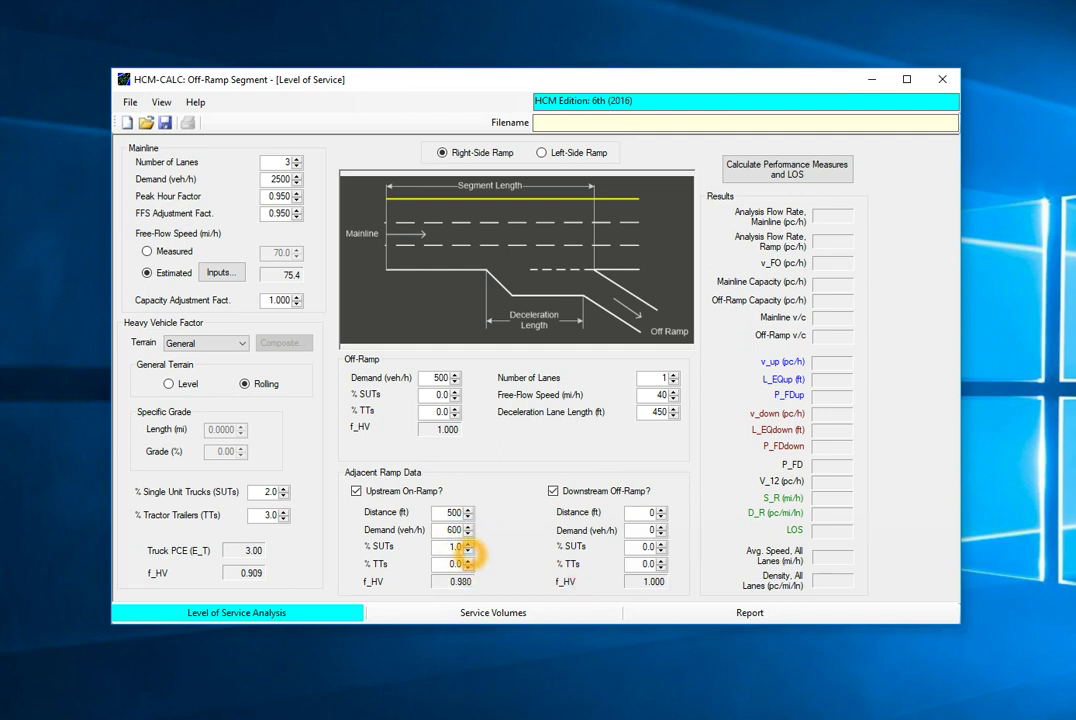
pyautogui.click(468, 559)
pyautogui.click(468, 559)
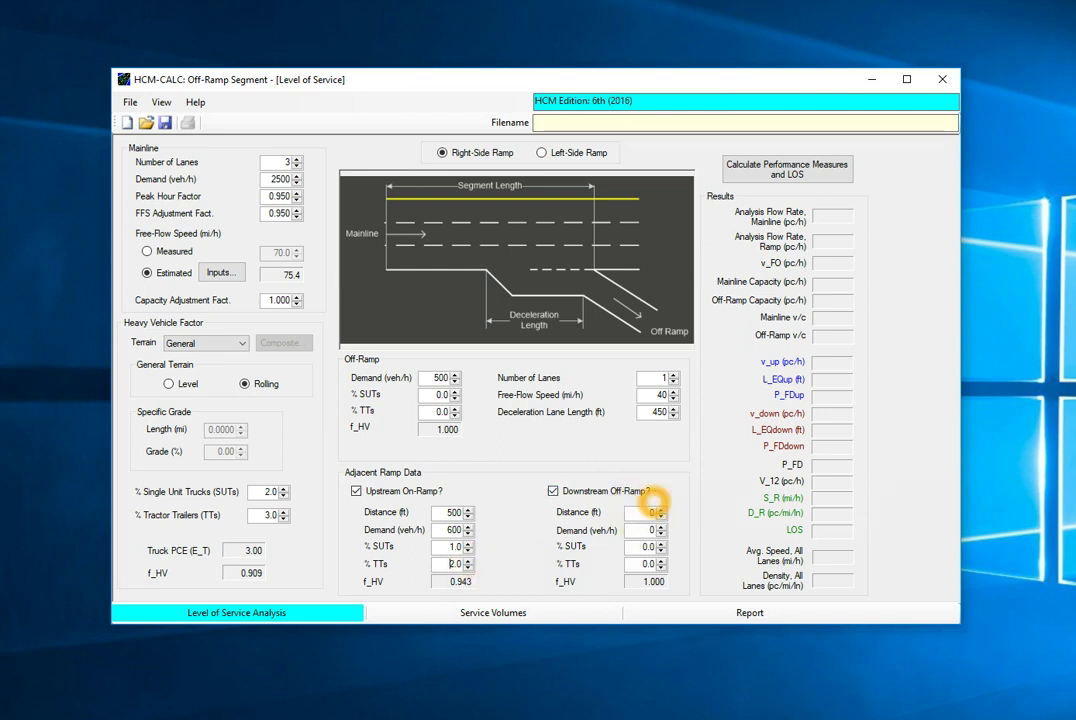
# Step: Set the downstream off-ramp to 900 ft distance, 500 veh/h demand, 1.0% SUTs and 2.0% TTs
pyautogui.click(643, 512)
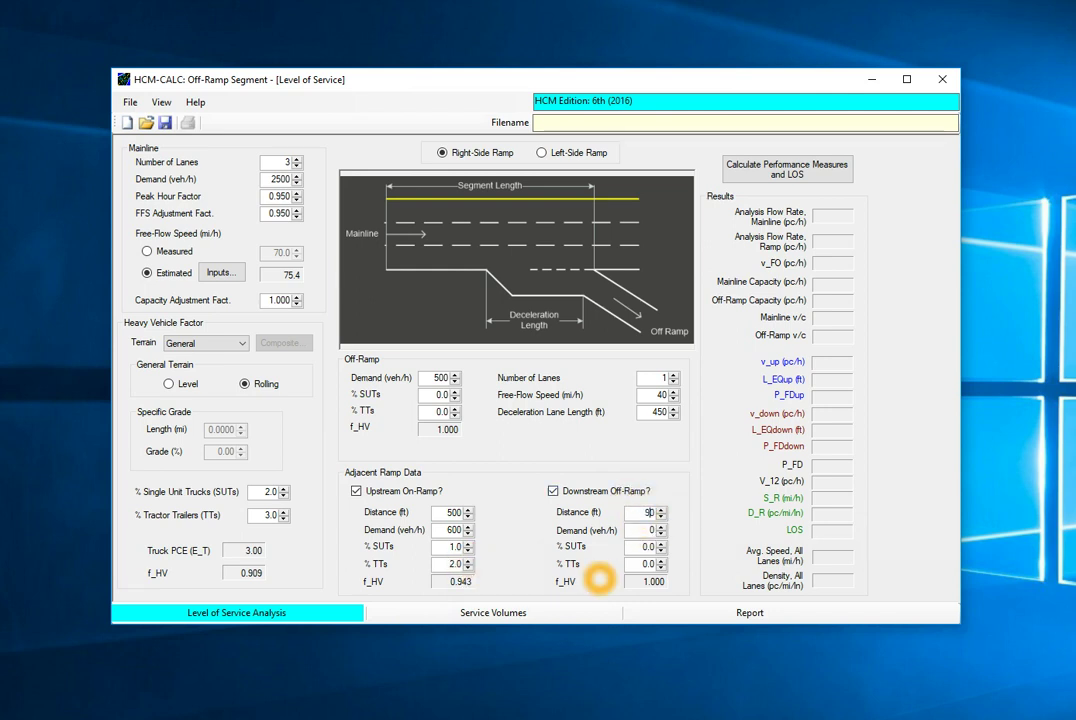
pyautogui.write('90')
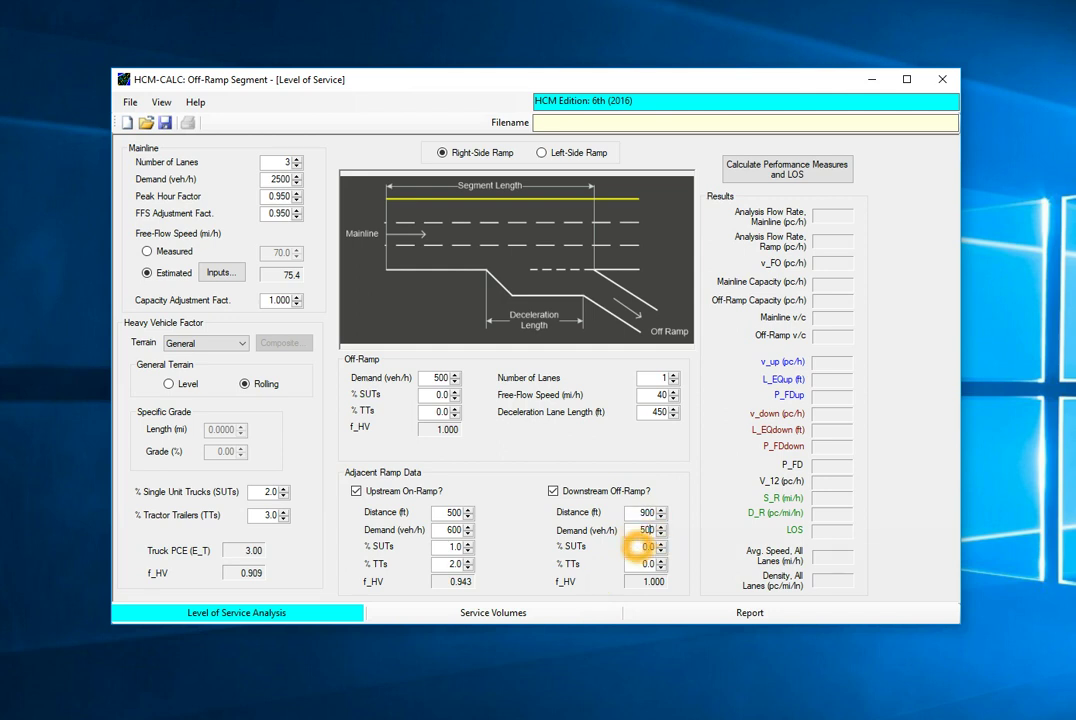
pyautogui.write('50')
pyautogui.click(661, 544)
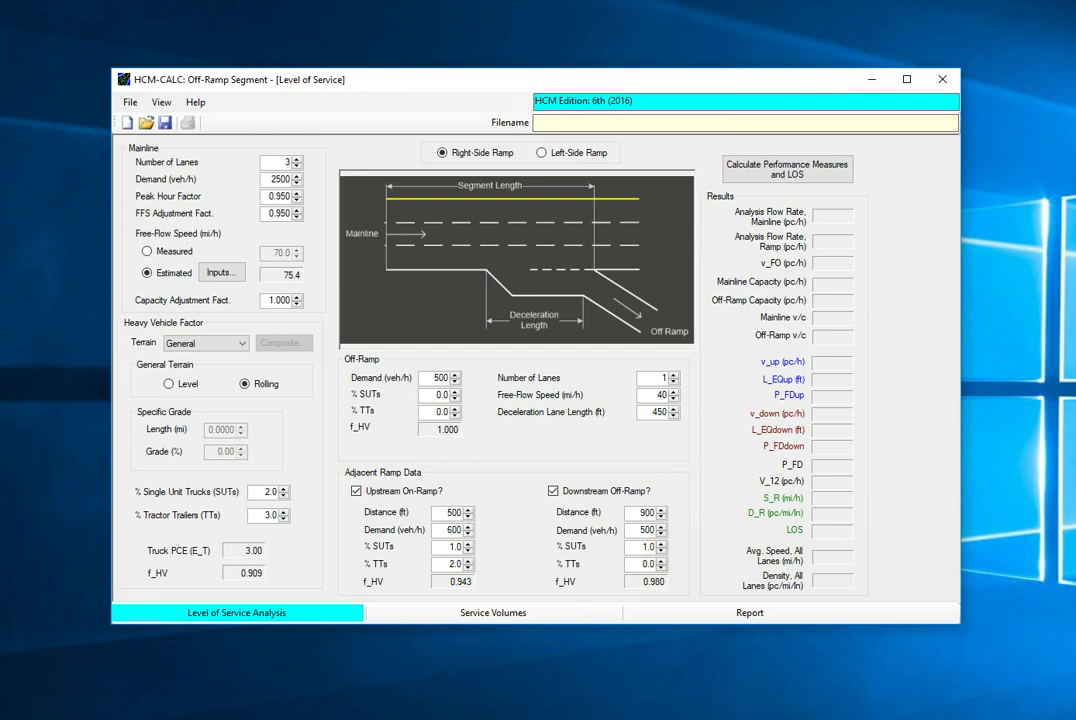
pyautogui.click(661, 561)
pyautogui.click(661, 561)
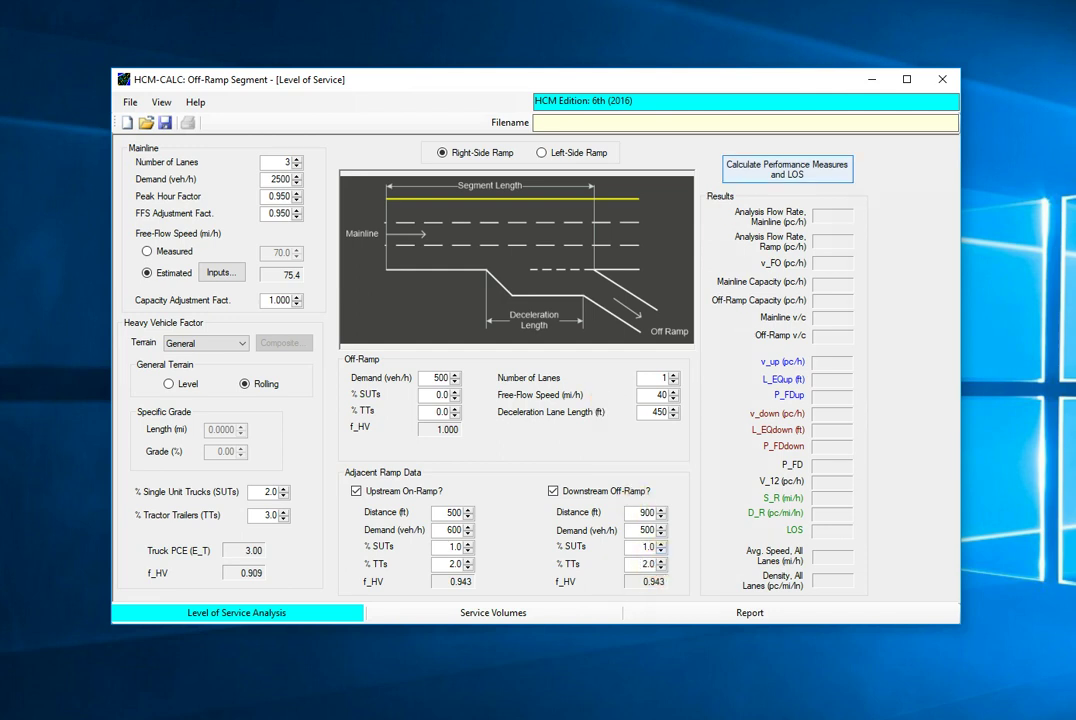
# Step: Calculate the off-ramp segment's performance measures and LOS, and its service volumes using the existing off-ramp proportion, D factor and K factor
pyautogui.click(790, 169)
pyautogui.click(806, 170)
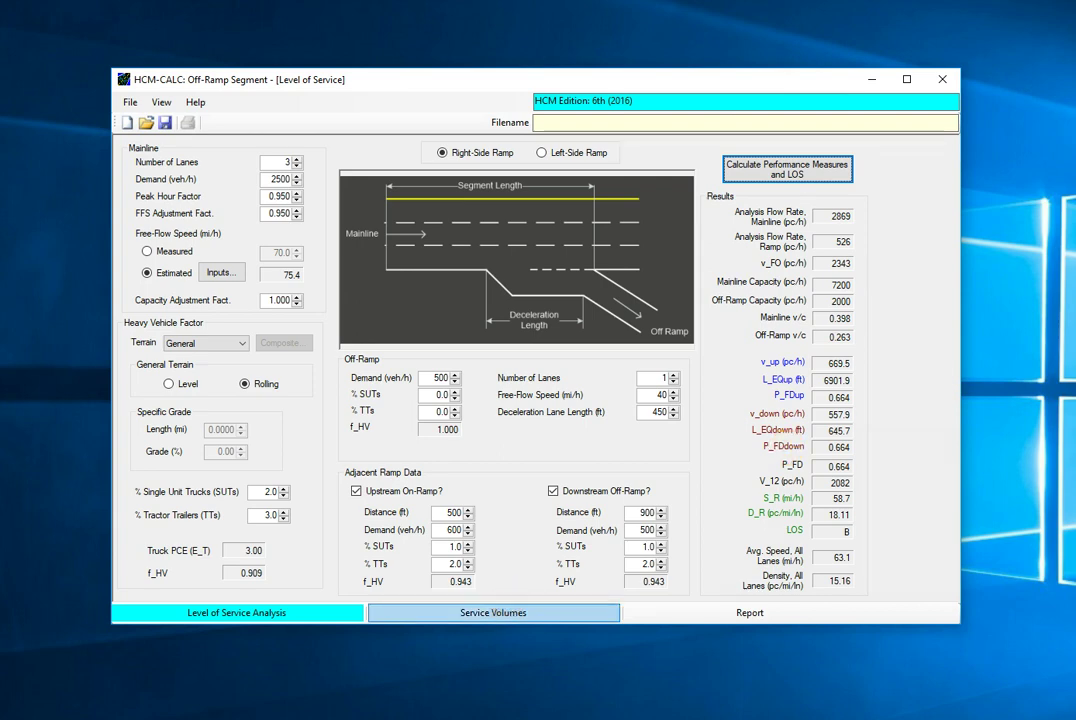
pyautogui.click(493, 612)
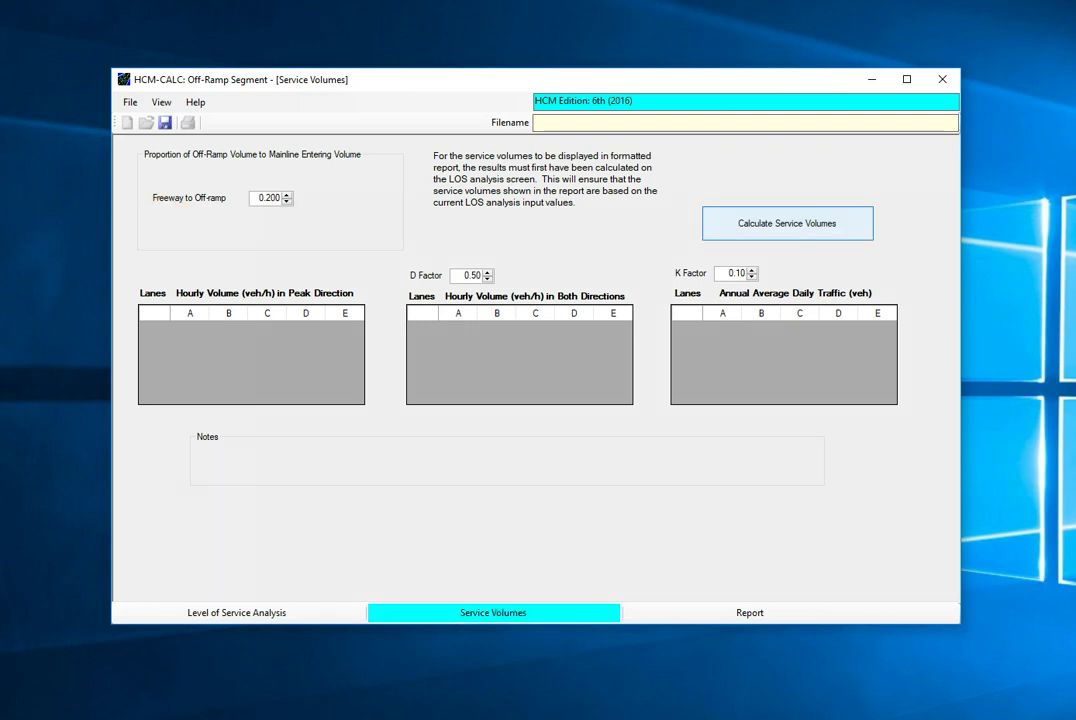
pyautogui.click(745, 223)
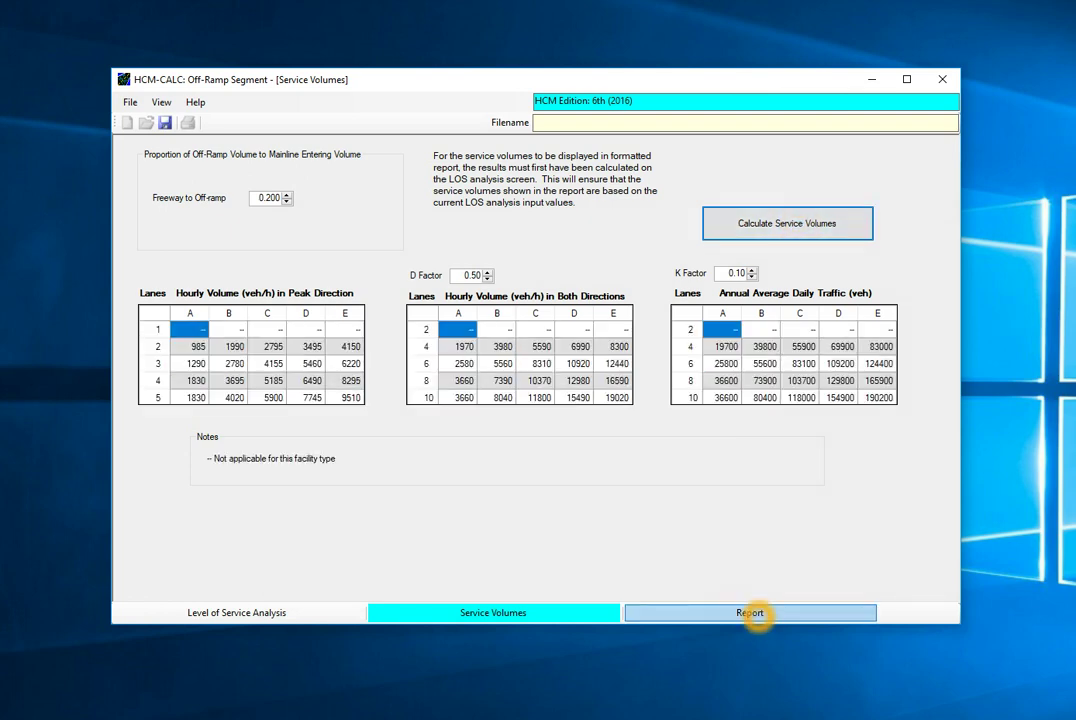
# Step: Review the off-ramp segment's formatted report, including the ramp data, adjacent ramp data and service volumes
pyautogui.click(752, 611)
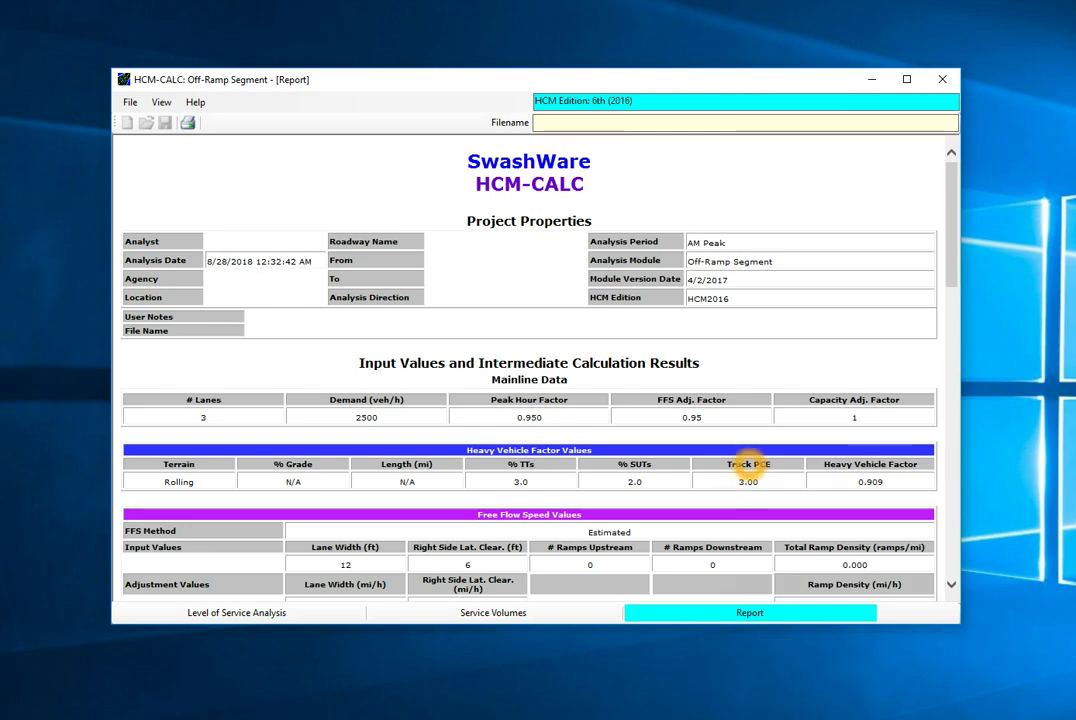
pyautogui.scroll(-5, 749, 460)
pyautogui.scroll(-10, 749, 462)
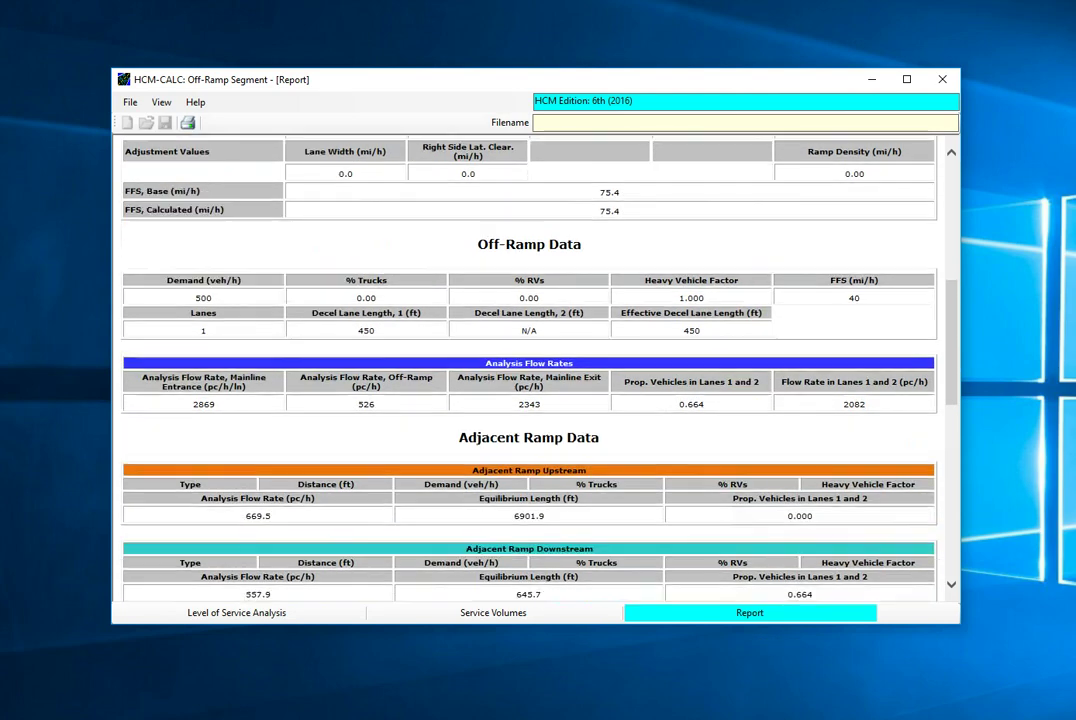
pyautogui.scroll(-2, 749, 462)
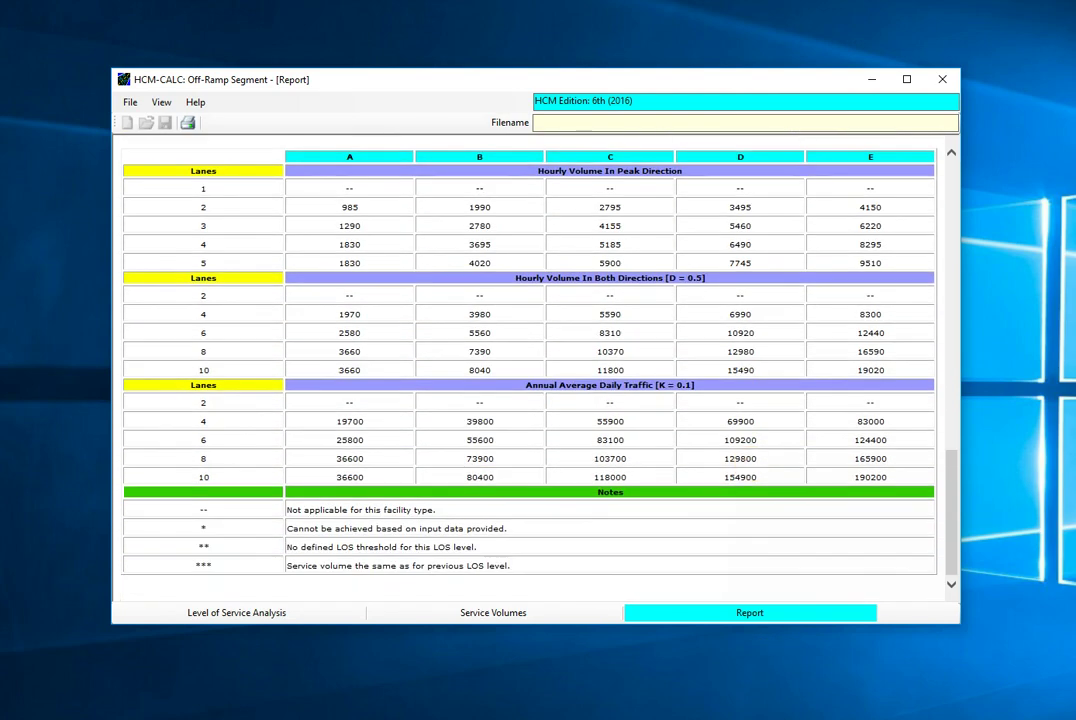
pyautogui.scroll(10, 749, 462)
pyautogui.scroll(3, 749, 462)
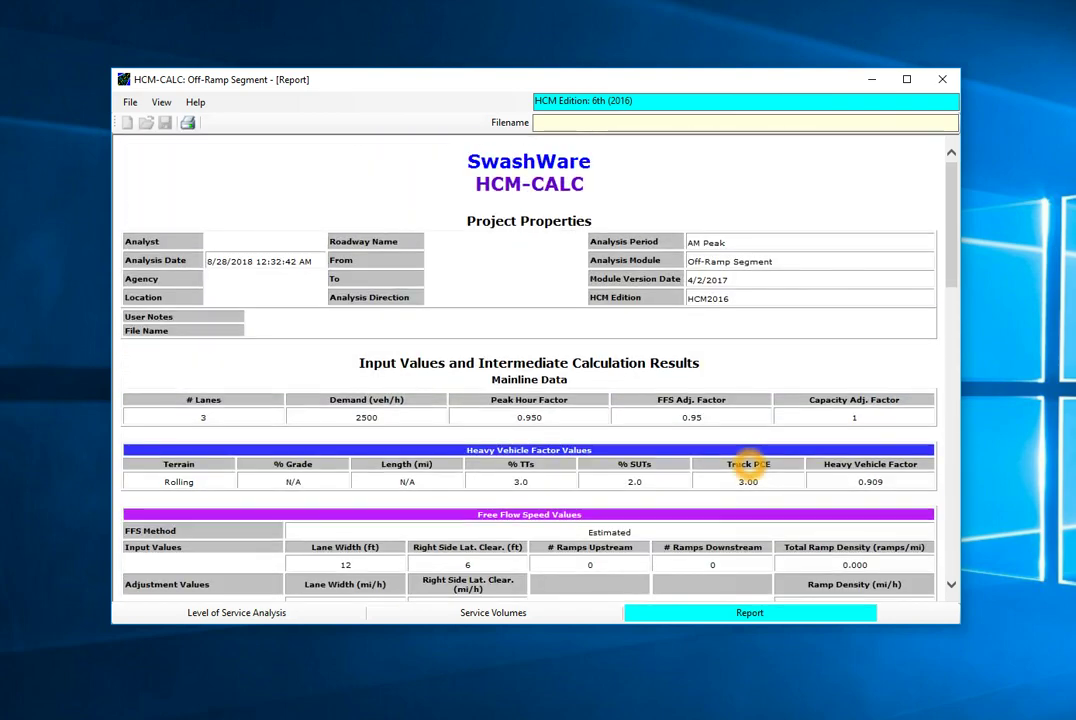